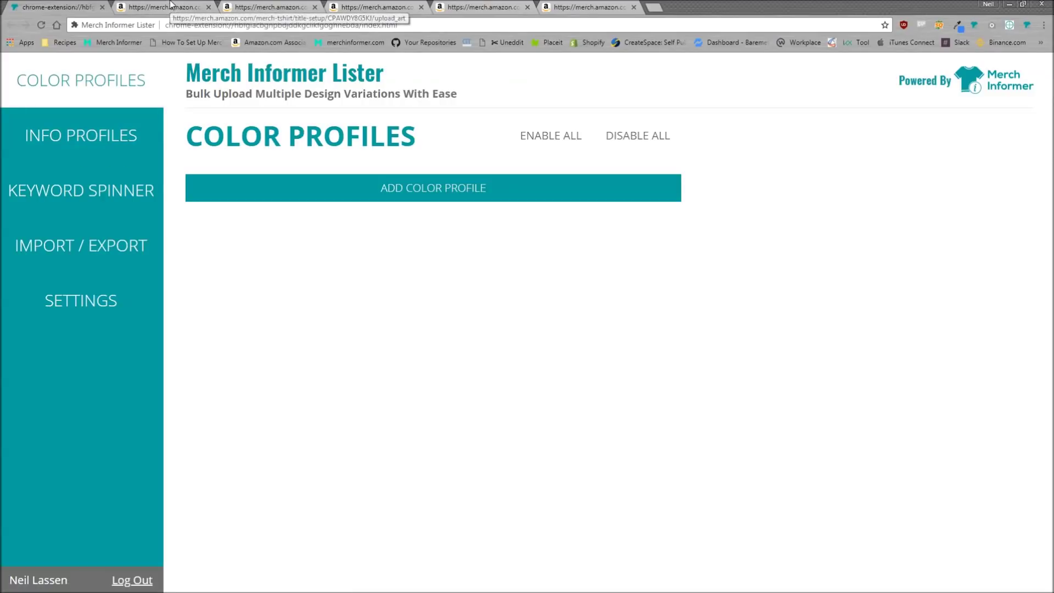
Look through the open Merch by Amazon artwork upload pages and return to the Merch Informer Lister page
{"action": "left_click", "coordinate": [277, 6]}
{"action": "key", "text": "ctrl+Tab"}
{"action": "key", "text": "ctrl+Tab"}
{"action": "key", "text": "ctrl+Tab"}
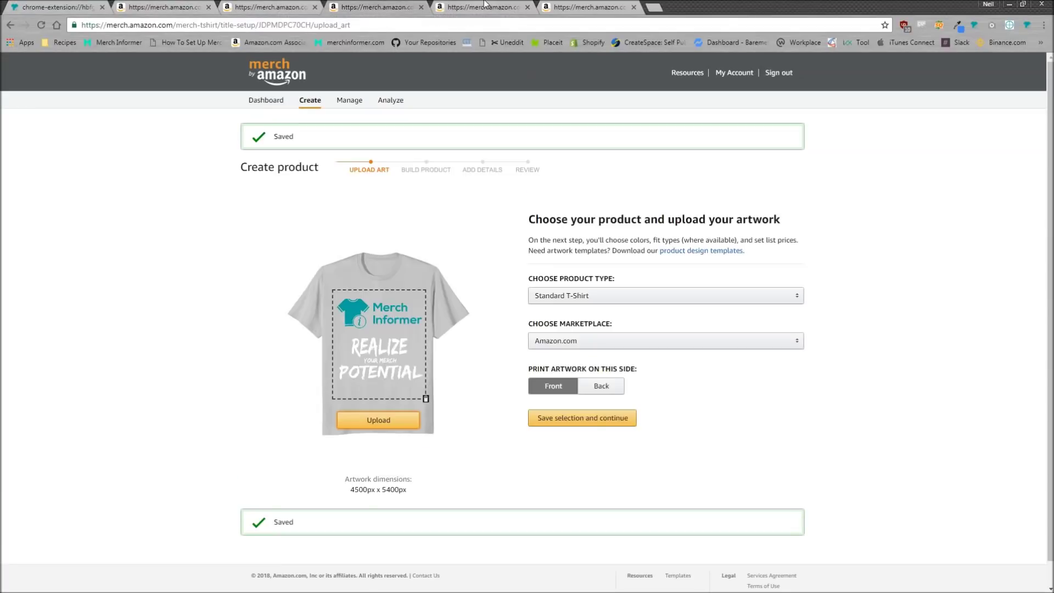
{"action": "left_click", "coordinate": [57, 7]}
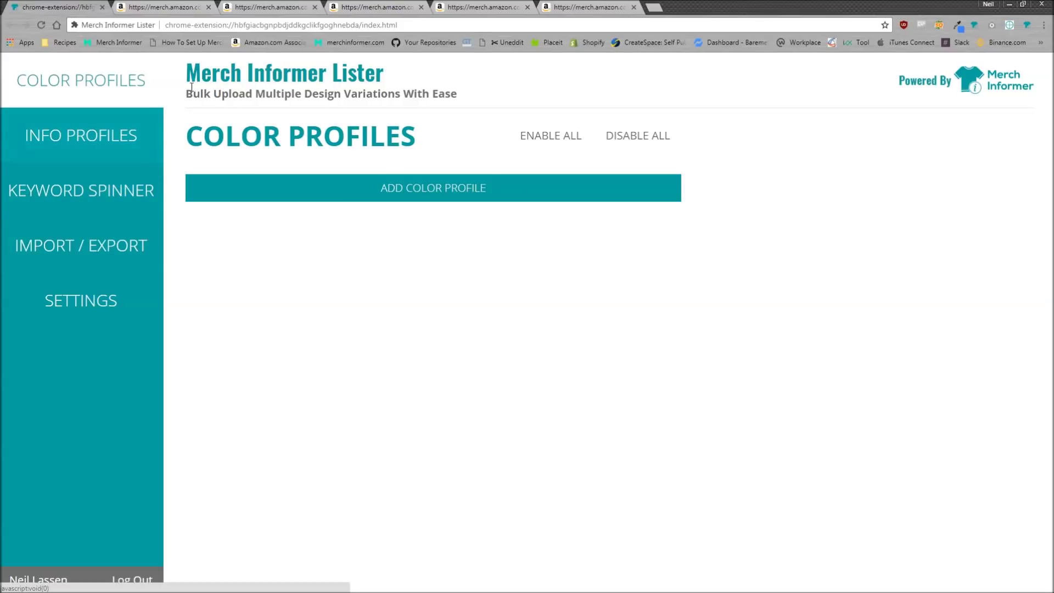
Start a new info profile with the brand name Merch Informer
{"action": "left_click", "coordinate": [92, 147]}
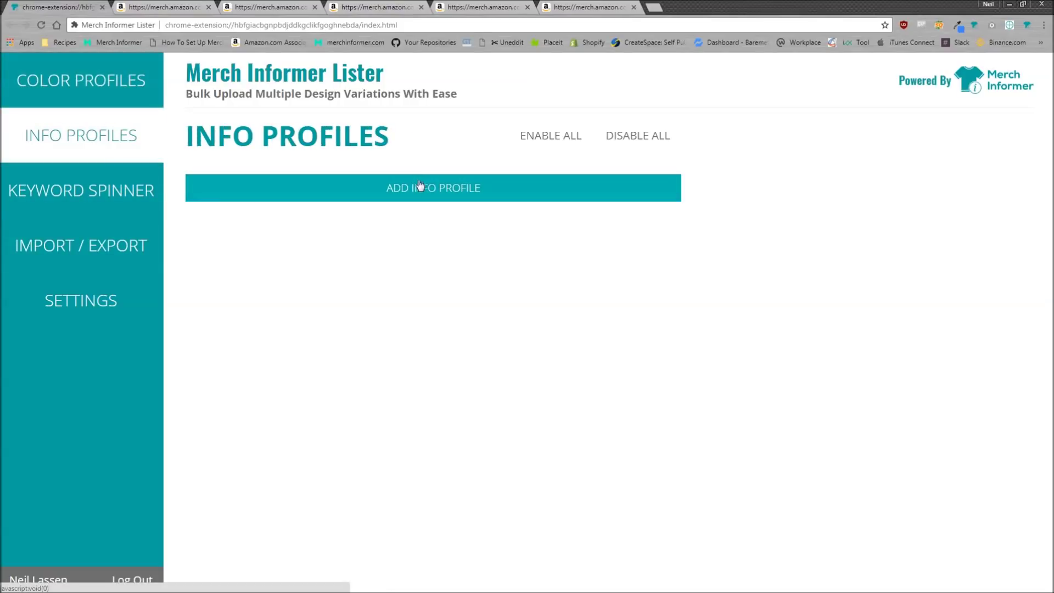
{"action": "left_click", "coordinate": [439, 192]}
{"action": "left_click", "coordinate": [415, 145]}
{"action": "type", "text": "Merch Informer"}
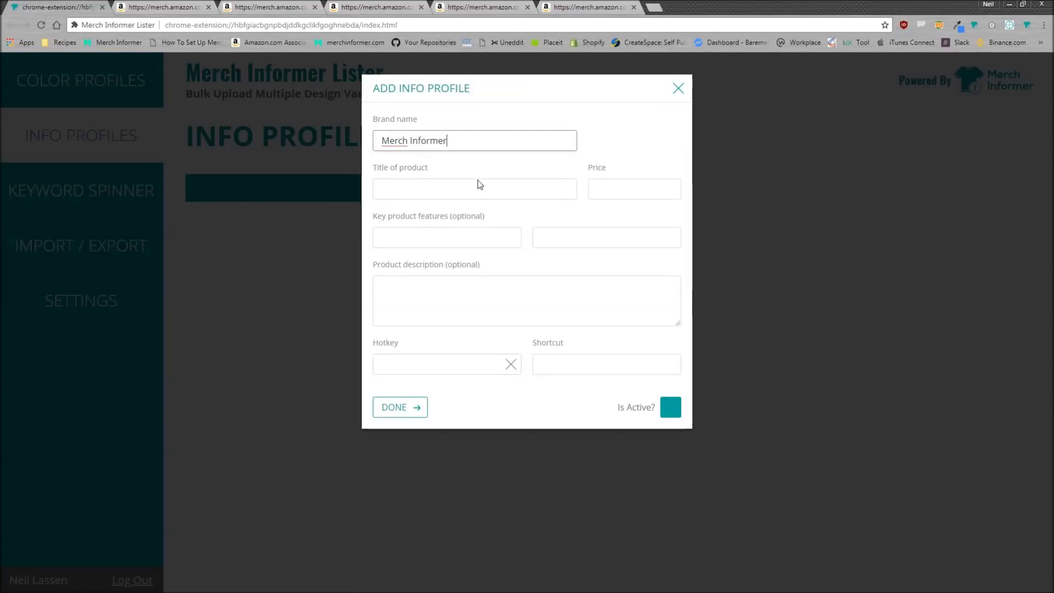
Set the info profile's product title to Merch Informer T-Shirt and its price to 16.99
{"action": "key", "text": "Tab"}
{"action": "key", "text": "shift+Tab"}
{"action": "key", "text": "ctrl+c"}
{"action": "key", "text": "Tab"}
{"action": "key", "text": "ctrl+v"}
{"action": "type", "text": "T-Shirt"}
{"action": "left_click", "coordinate": [616, 192]}
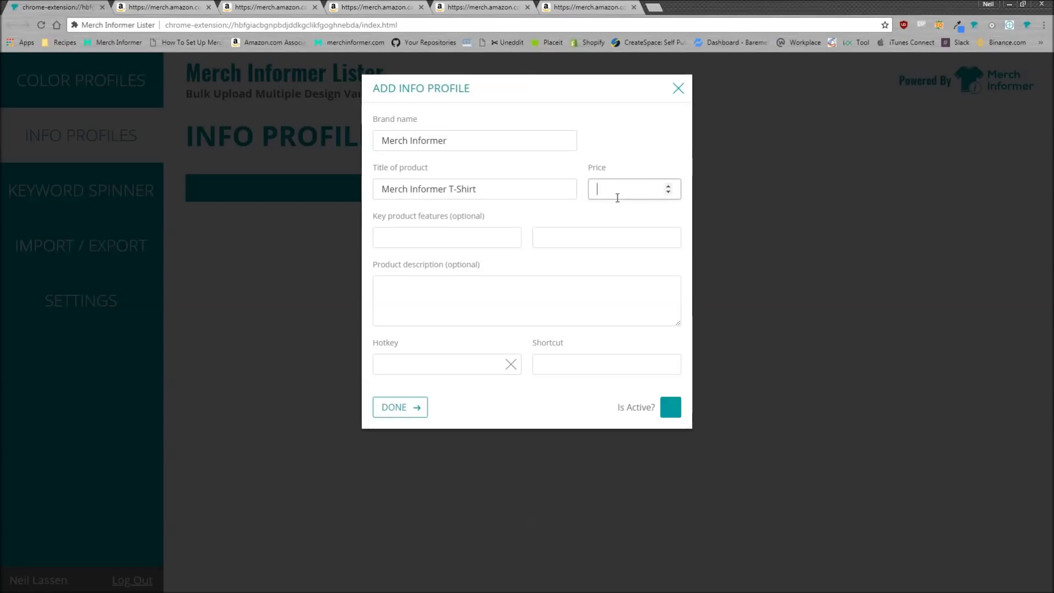
{"action": "type", "text": "16.99"}
Enter Merch Informer Bullet Number1 as the first key product feature
{"action": "left_click", "coordinate": [433, 240]}
{"action": "type", "text": "Merch "}
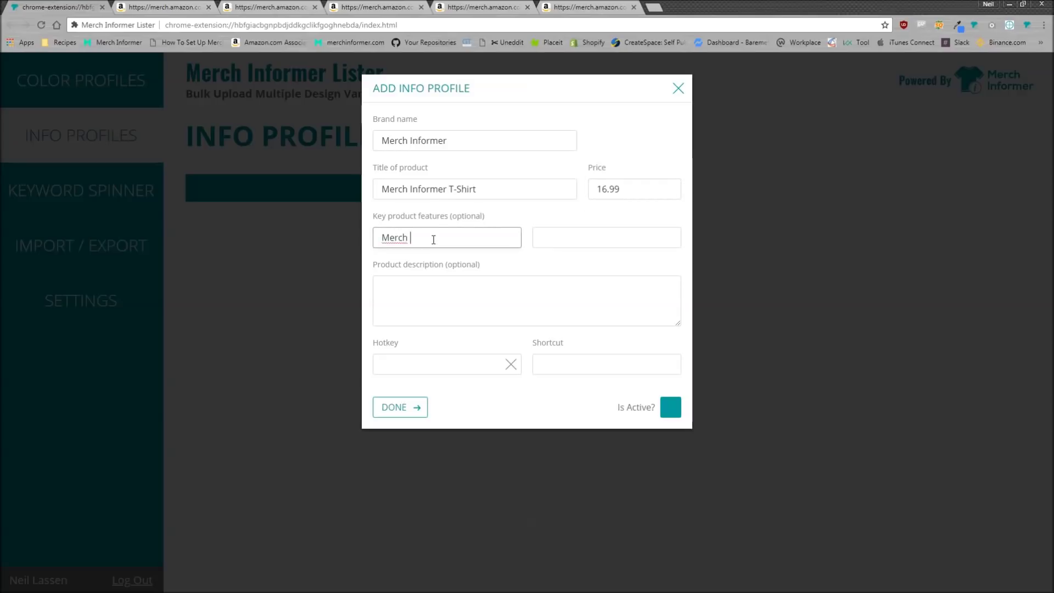
{"action": "type", "text": "Informer Bullet Numbner1"}
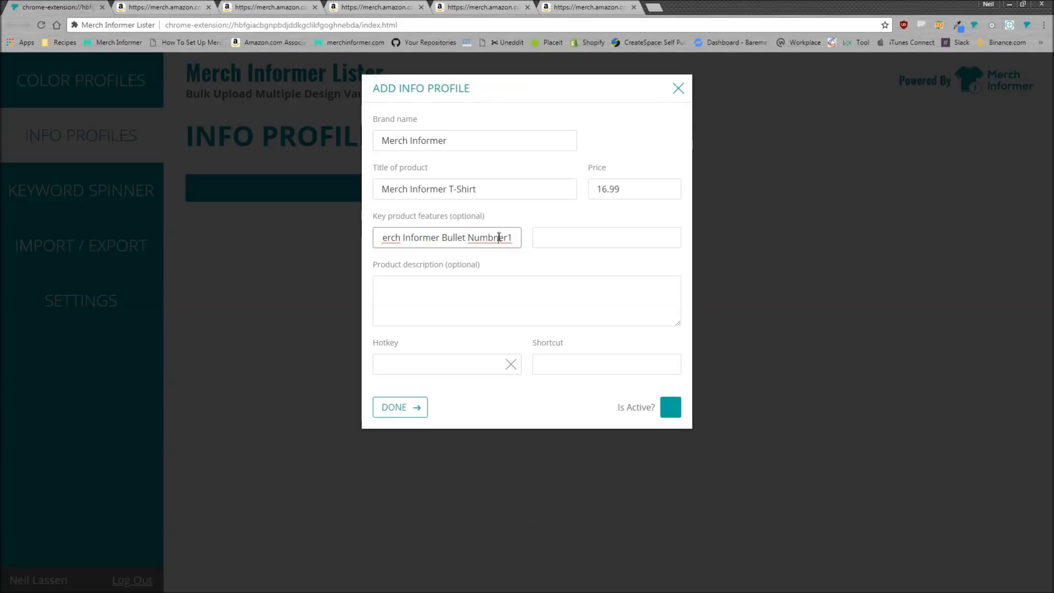
{"action": "left_click", "coordinate": [498, 237]}
{"action": "key", "text": "BackSpace"}
Copy the first key product feature into the second one and change its ending to Merch Informer Bullet Number2
{"action": "left_click", "coordinate": [556, 241]}
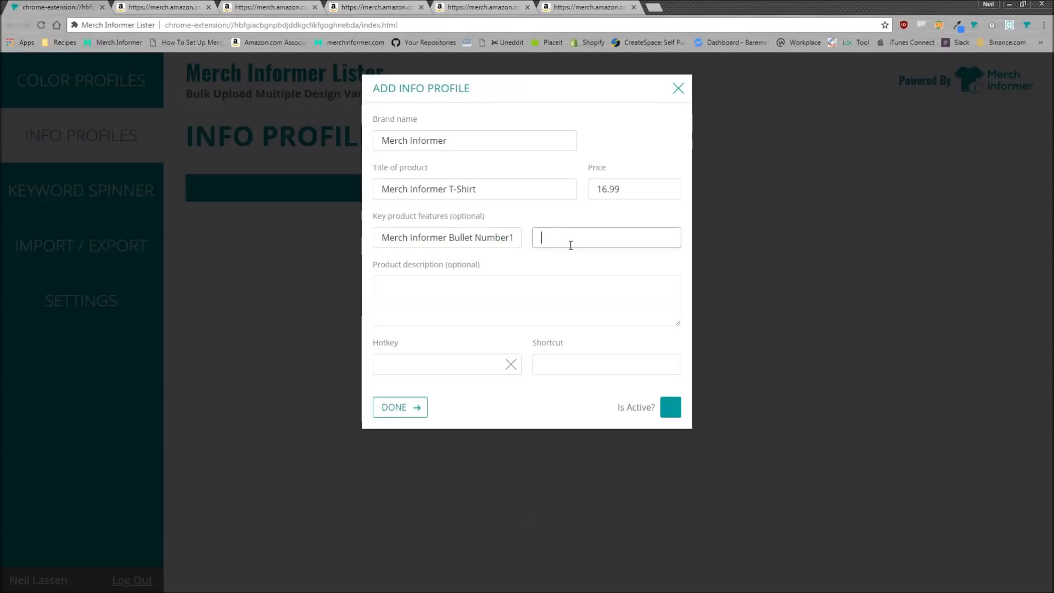
{"action": "left_click_drag", "start_coordinate": [518, 241], "coordinate": [365, 242]}
{"action": "key", "text": "ctrl+c"}
{"action": "left_click", "coordinate": [614, 236]}
{"action": "key", "text": "ctrl+v"}
{"action": "key", "text": "BackSpace"}
{"action": "type", "text": "2"}
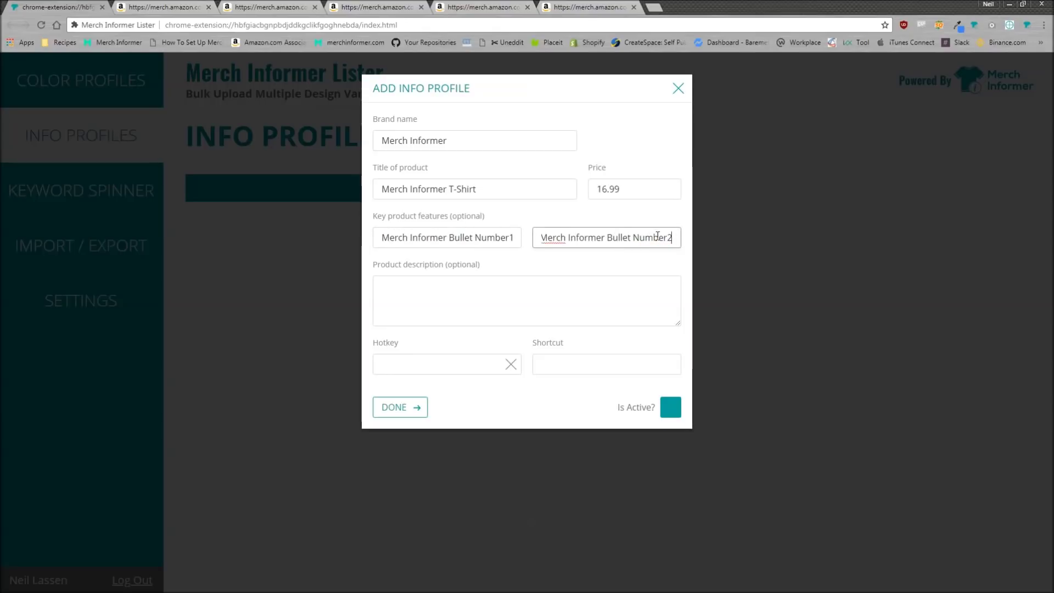
Insert a space before the number in both key product features, giving Bullet Number 1 and Bullet Number 2
{"action": "key", "text": "BackSpace"}
{"action": "left_click", "coordinate": [510, 237]}
{"action": "left_click", "coordinate": [670, 237]}
{"action": "type", "text": "2"}
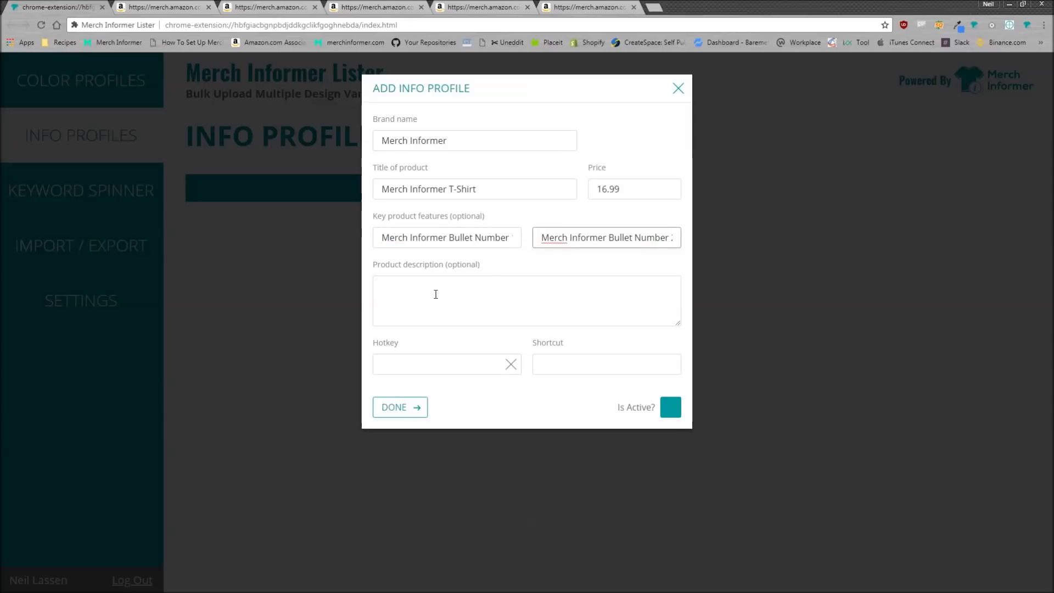
Fill the product description with three lines reading "Merch Informer is a software that will help you with Merch by Amazon."
{"action": "left_click", "coordinate": [462, 297]}
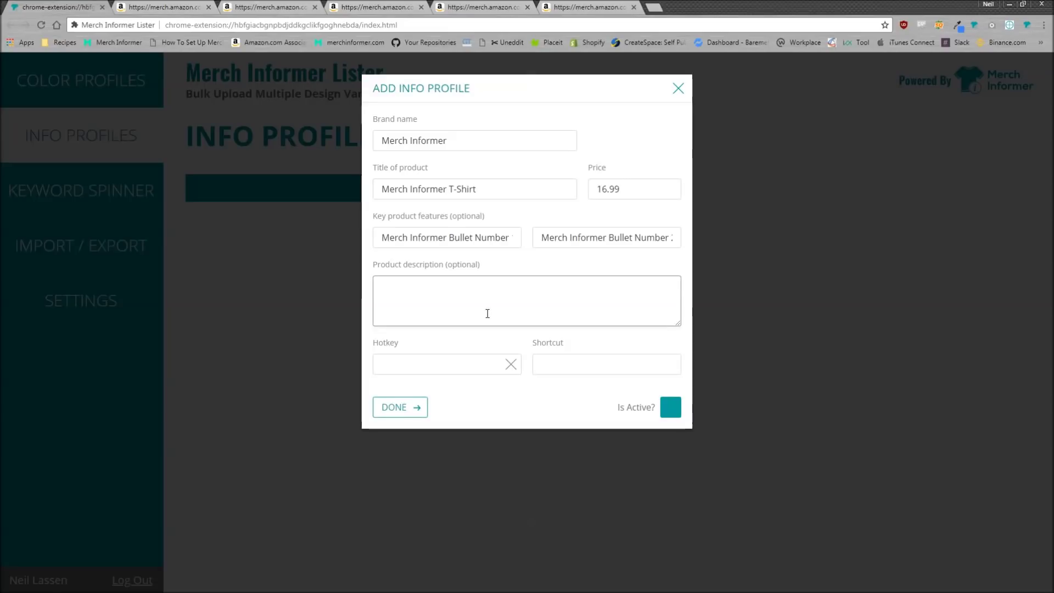
{"action": "type", "text": "Merch Informer is a software that will help you with Merch by Amazon"}
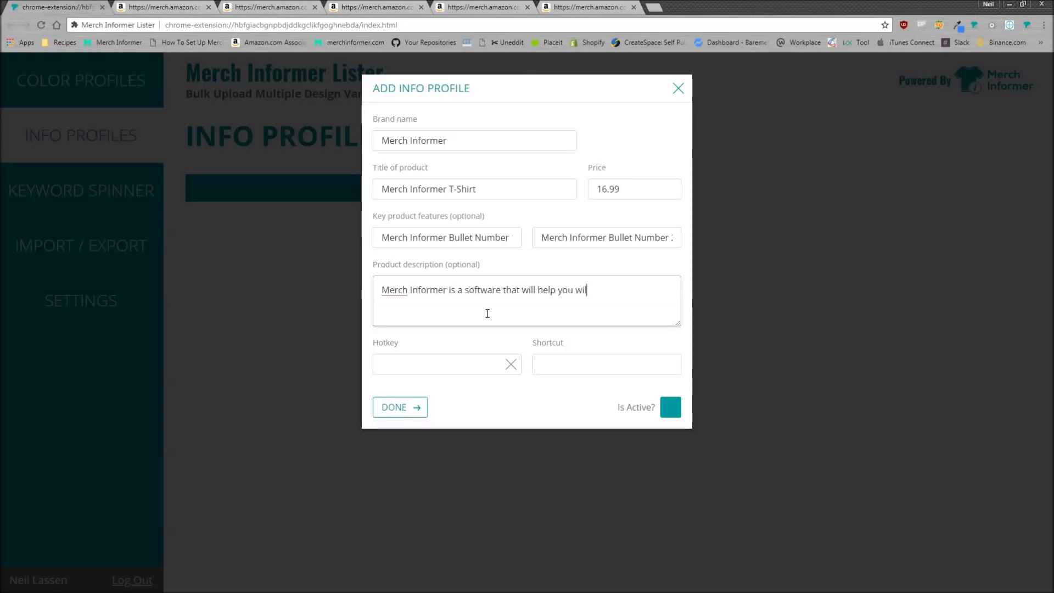
{"action": "type", "text": "."}
{"action": "key", "text": "ctrl+a"}
{"action": "key", "text": "ctrl+c"}
{"action": "left_click", "coordinate": [673, 293]}
{"action": "key", "text": "Return"}
{"action": "key", "text": "ctrl+v"}
{"action": "key", "text": "Return"}
{"action": "key", "text": "ctrl+v"}
Assign the hotkey Shift+1 to the info profile, mark it as active and save it
{"action": "left_click", "coordinate": [461, 363]}
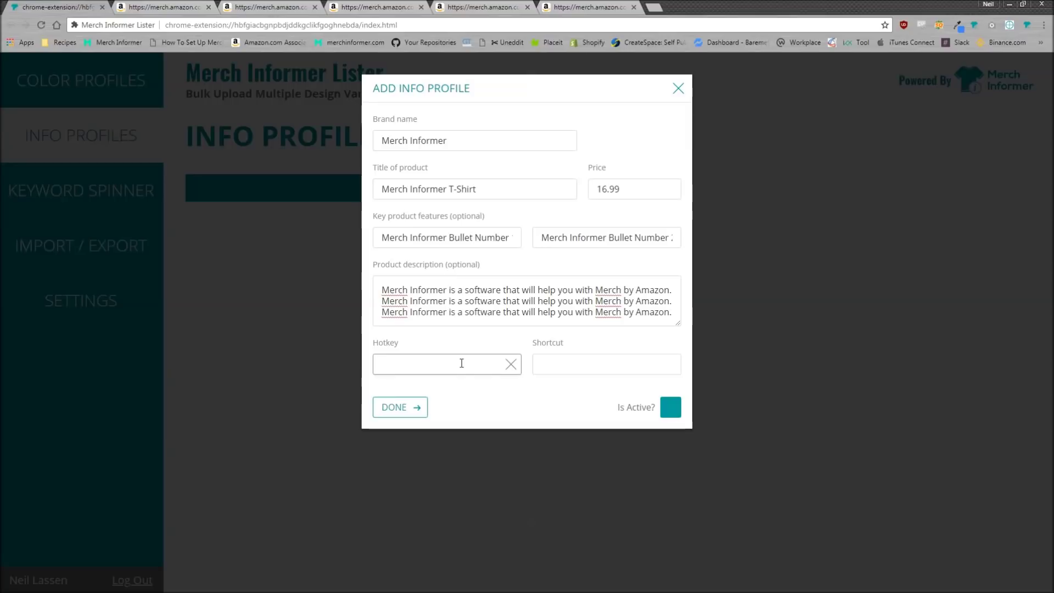
{"action": "key", "text": "shift+1"}
{"action": "left_click", "coordinate": [671, 407]}
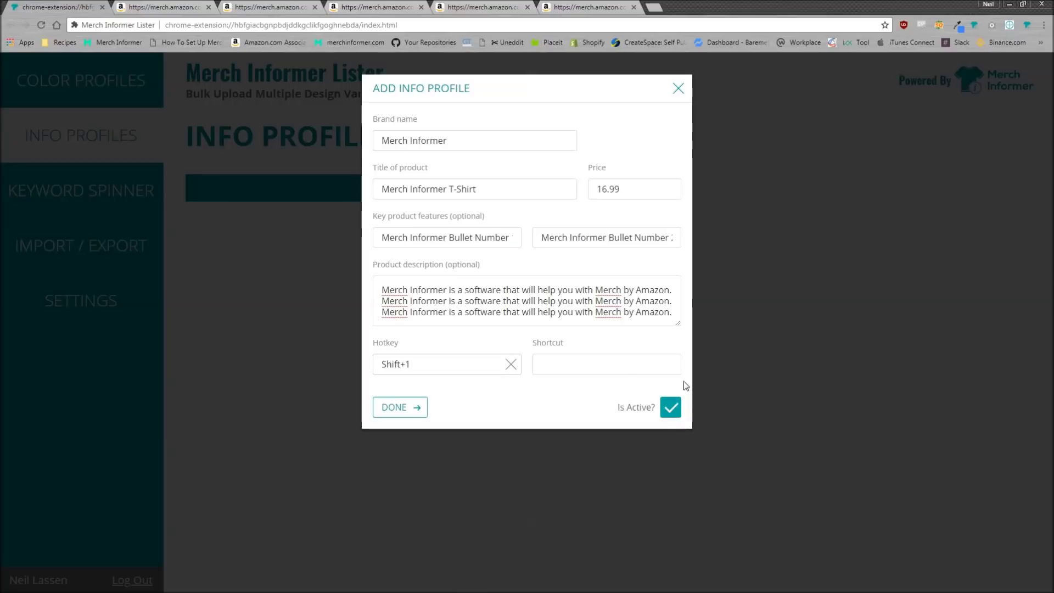
{"action": "left_click", "coordinate": [403, 409]}
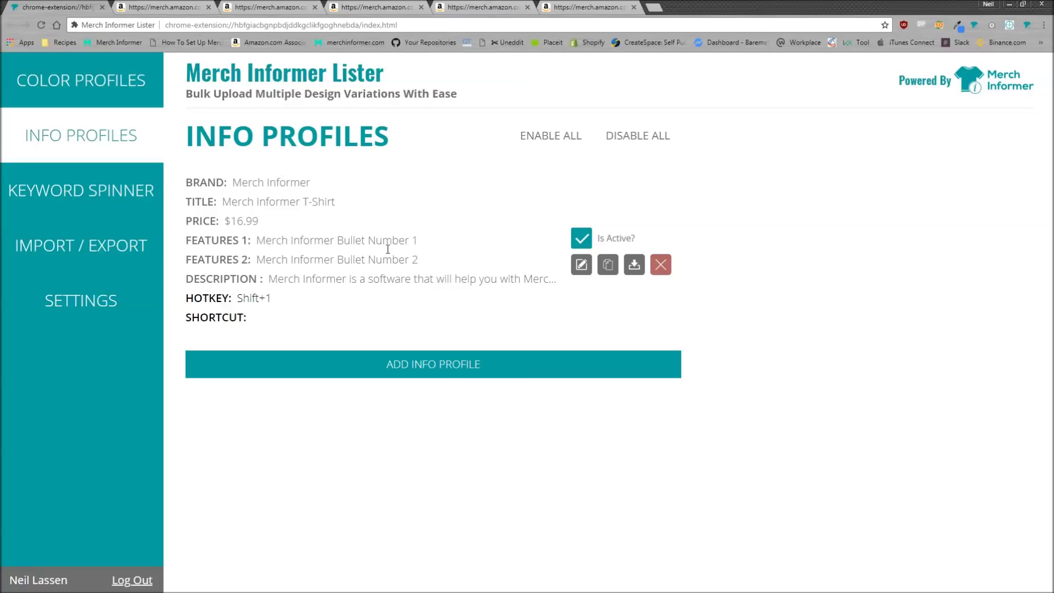
{"action": "left_click", "coordinate": [268, 7]}
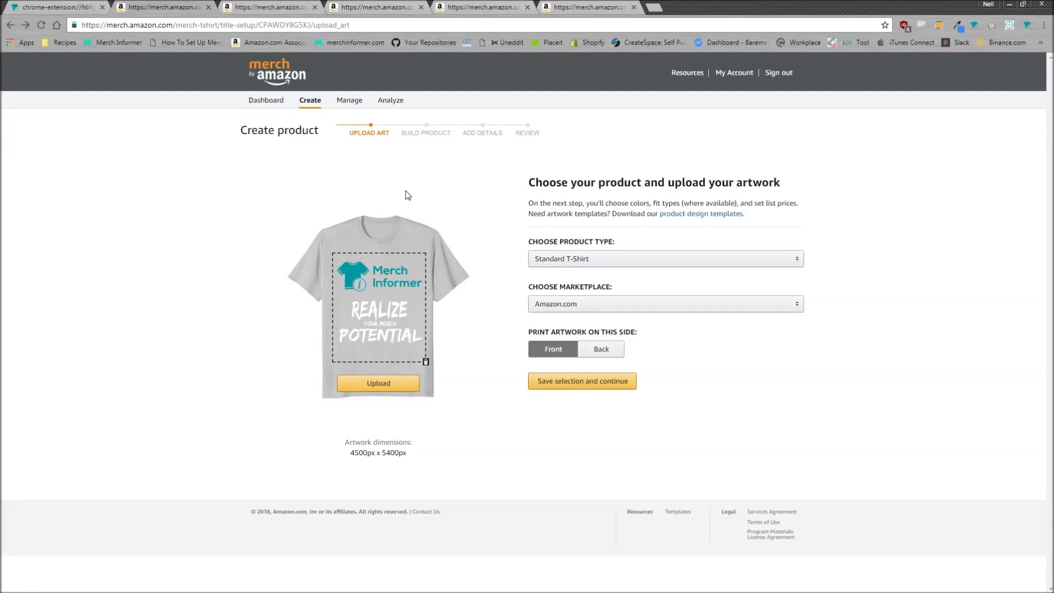
{"action": "left_click", "coordinate": [72, 5]}
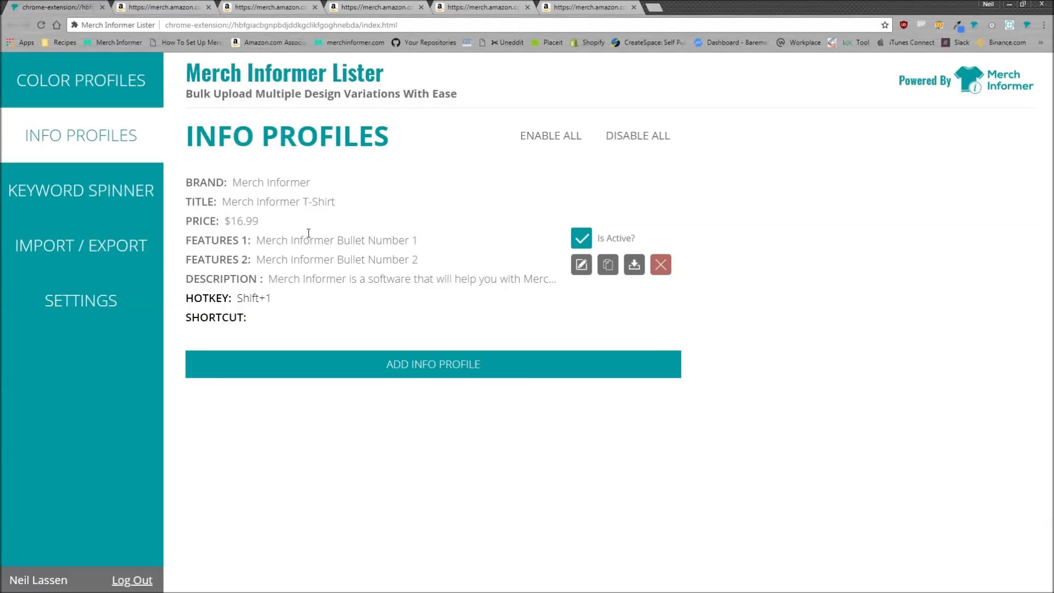
Start a new color profile named Dark Colors with a price of 16.99
{"action": "left_click", "coordinate": [86, 91]}
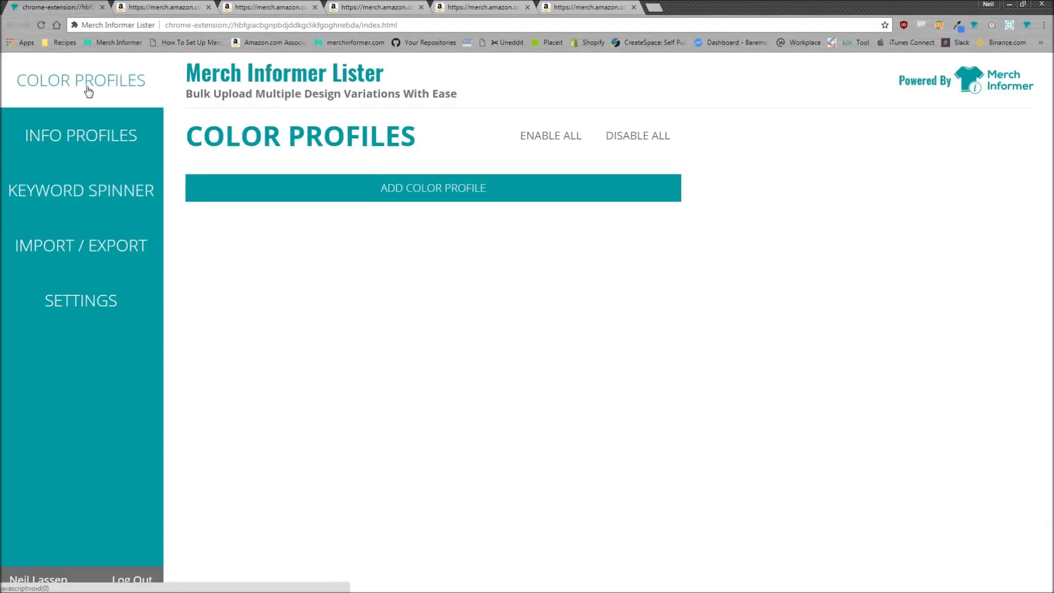
{"action": "left_click", "coordinate": [436, 189]}
{"action": "left_click", "coordinate": [411, 142]}
{"action": "type", "text": "Dark Colors"}
{"action": "left_click", "coordinate": [607, 139]}
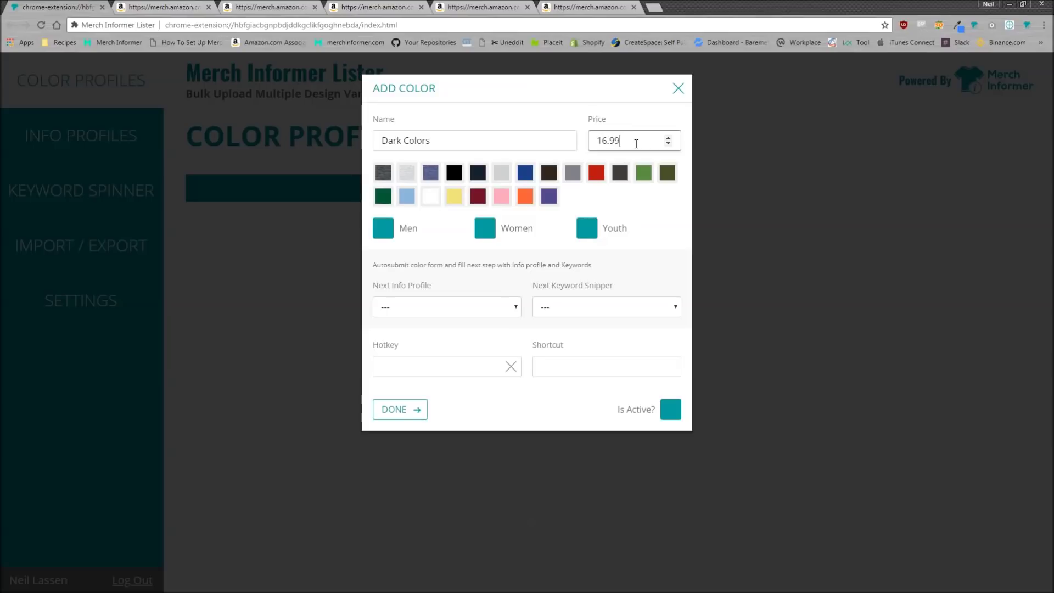
{"action": "type", "text": "16.99"}
Select the dark heather, blue heather, black, dark navy and medium grey shirt colors for the Dark Colors profile
{"action": "left_click", "coordinate": [383, 173]}
{"action": "left_click", "coordinate": [430, 172]}
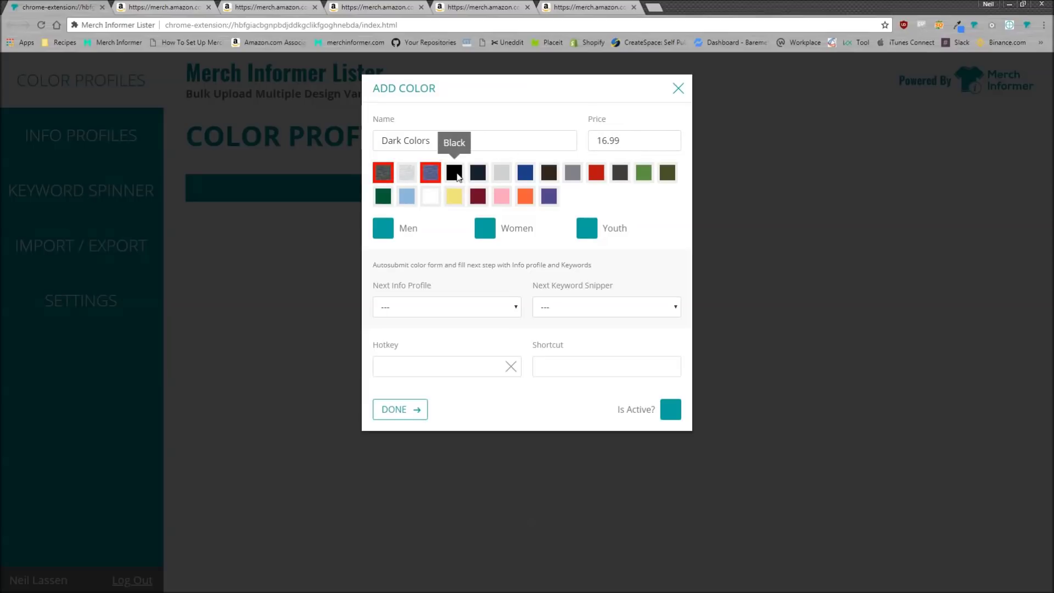
{"action": "left_click", "coordinate": [454, 172]}
{"action": "left_click", "coordinate": [478, 172]}
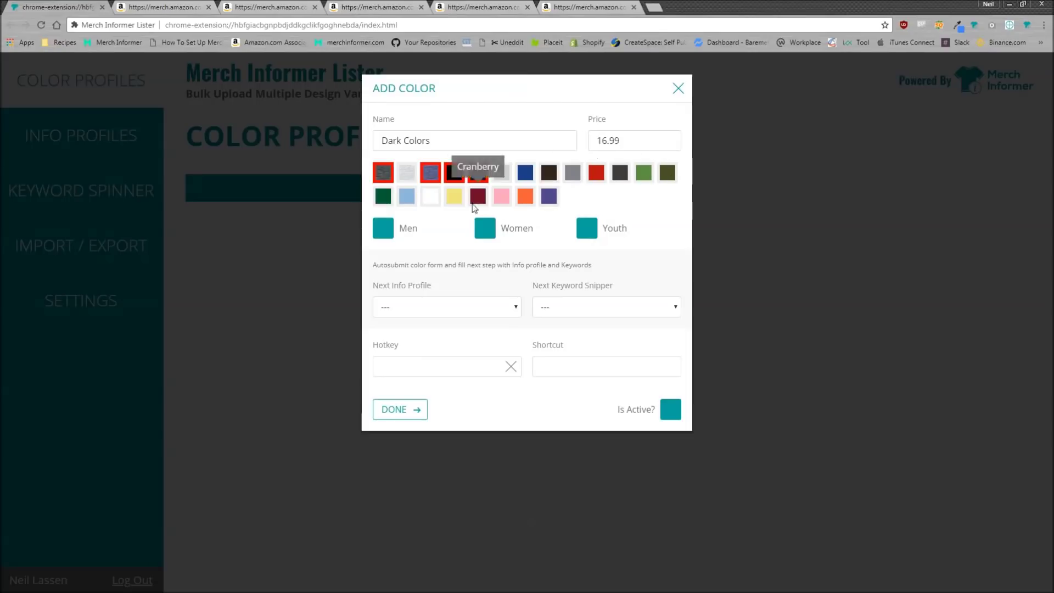
{"action": "left_click", "coordinate": [572, 172]}
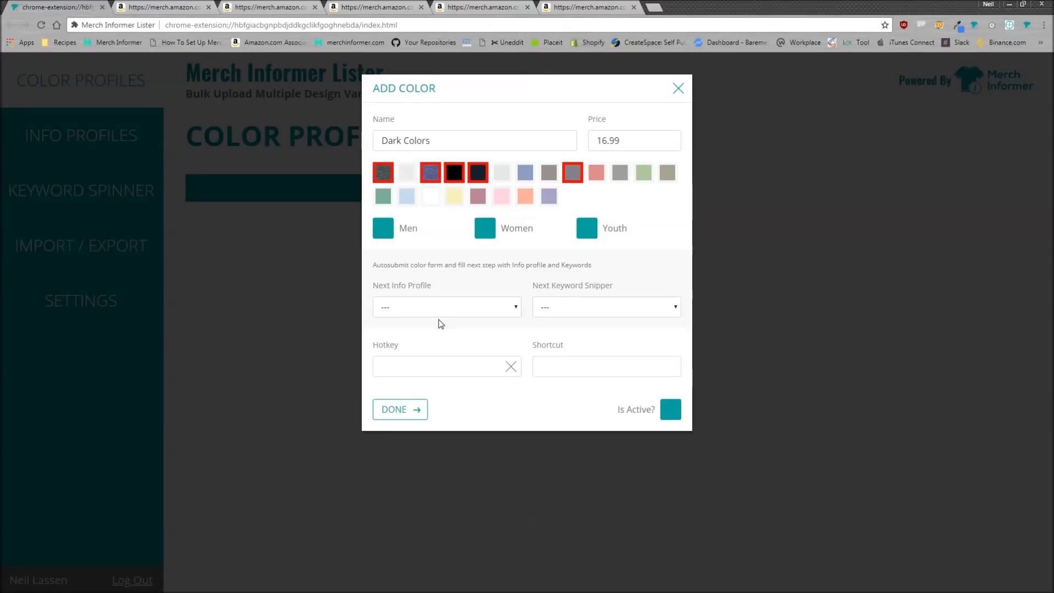
Assign the hotkey Shift+2 to the Dark Colors profile and mark it as active
{"action": "left_click", "coordinate": [448, 366]}
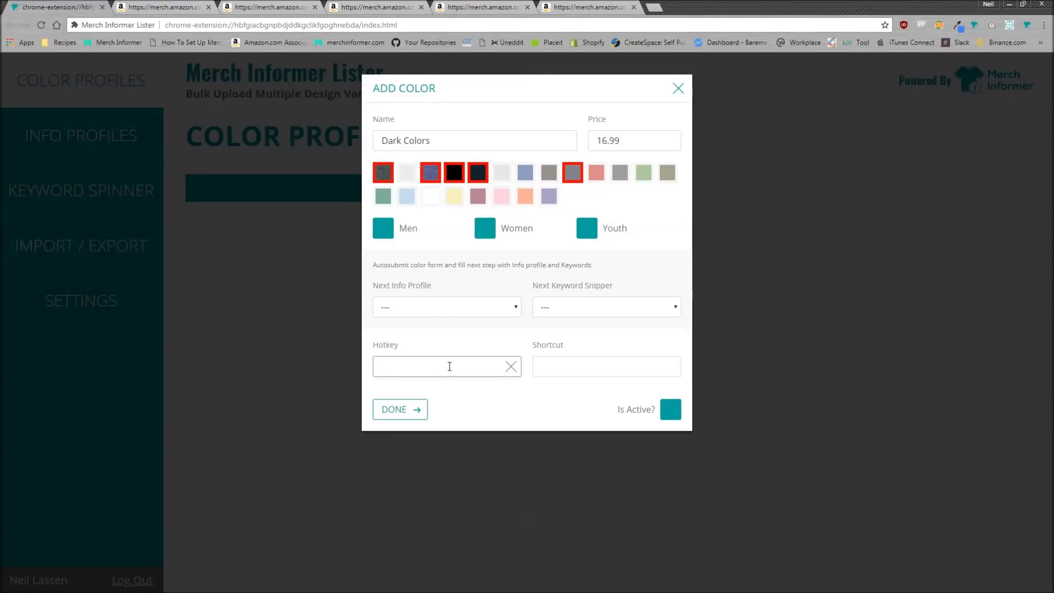
{"action": "key", "text": "shift+2"}
{"action": "left_click", "coordinate": [670, 413]}
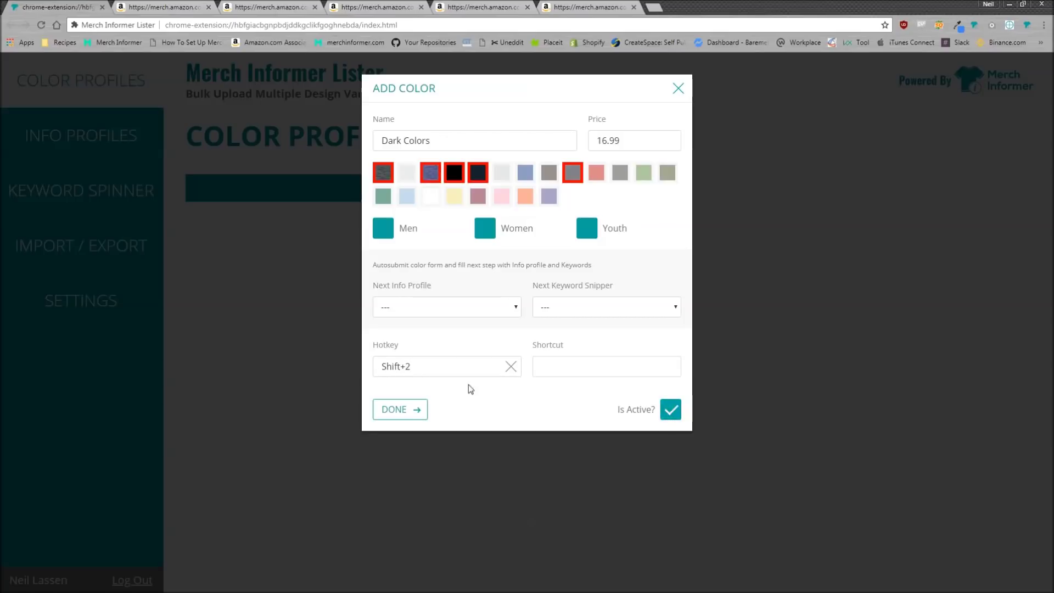
Replace the Dark Colors hotkey with 1 and save the color profile
{"action": "left_click", "coordinate": [416, 366]}
{"action": "left_click_drag", "start_coordinate": [416, 367], "coordinate": [407, 366]}
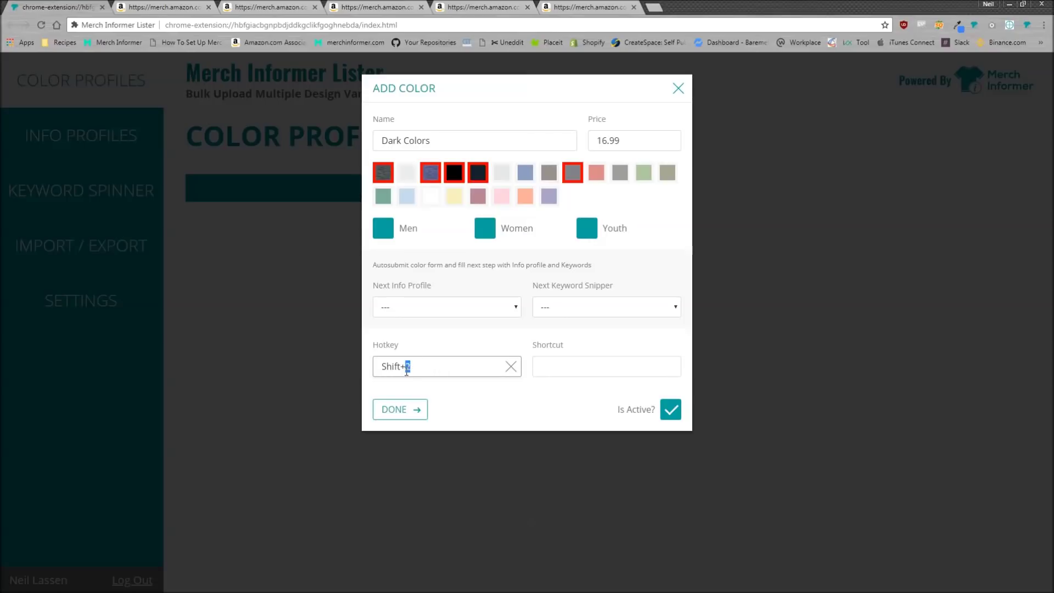
{"action": "type", "text": "1"}
{"action": "left_click", "coordinate": [407, 415]}
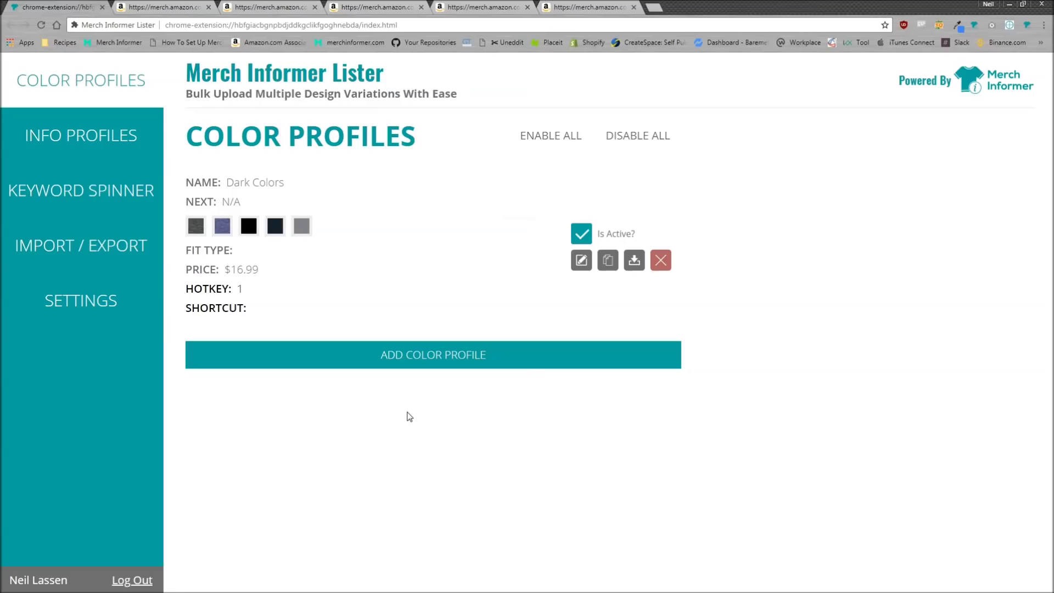
Edit the saved Dark Colors profile to use the hotkey Shift+1 and save it
{"action": "left_click", "coordinate": [581, 260]}
{"action": "left_click", "coordinate": [442, 369]}
{"action": "key", "text": "shift+1"}
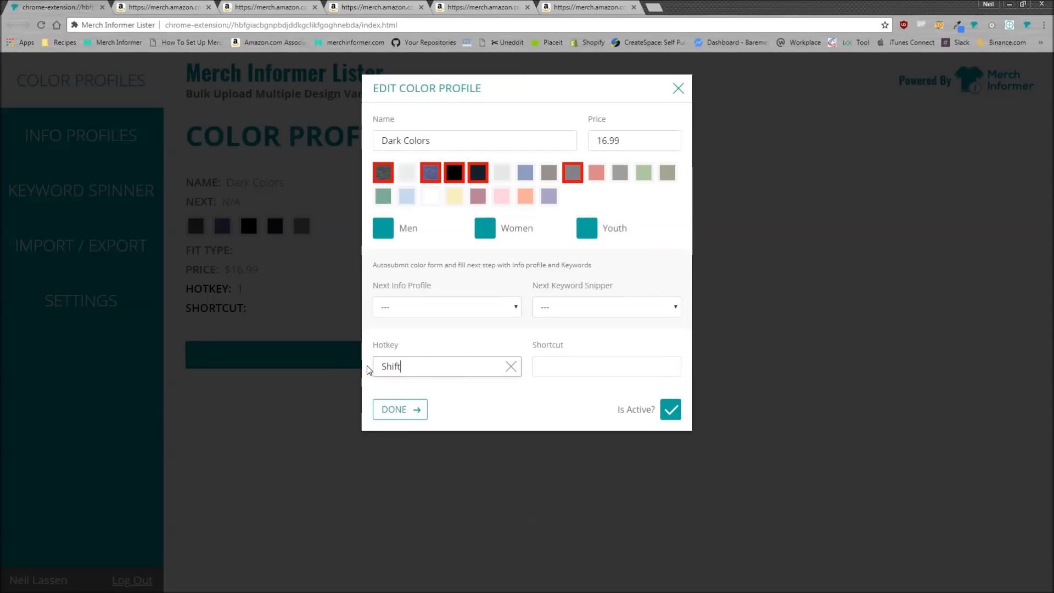
{"action": "left_click", "coordinate": [402, 414]}
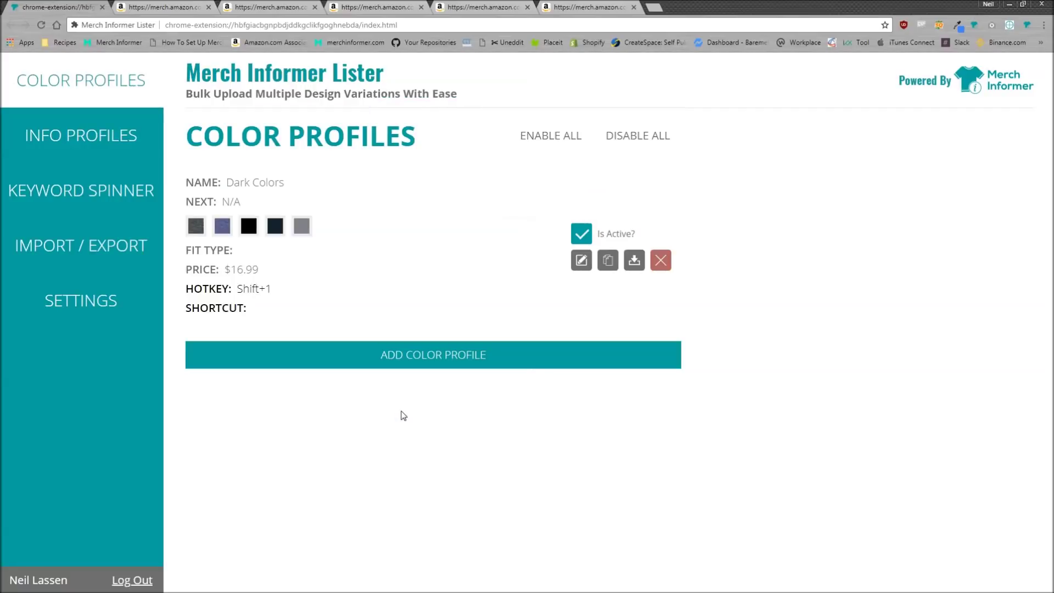
Edit the Merch Informer T-Shirt info profile and set its hotkey to Shift+2
{"action": "left_click", "coordinate": [87, 135]}
{"action": "left_click", "coordinate": [573, 264]}
{"action": "double_click", "coordinate": [409, 365]}
{"action": "key", "text": "shift+2"}
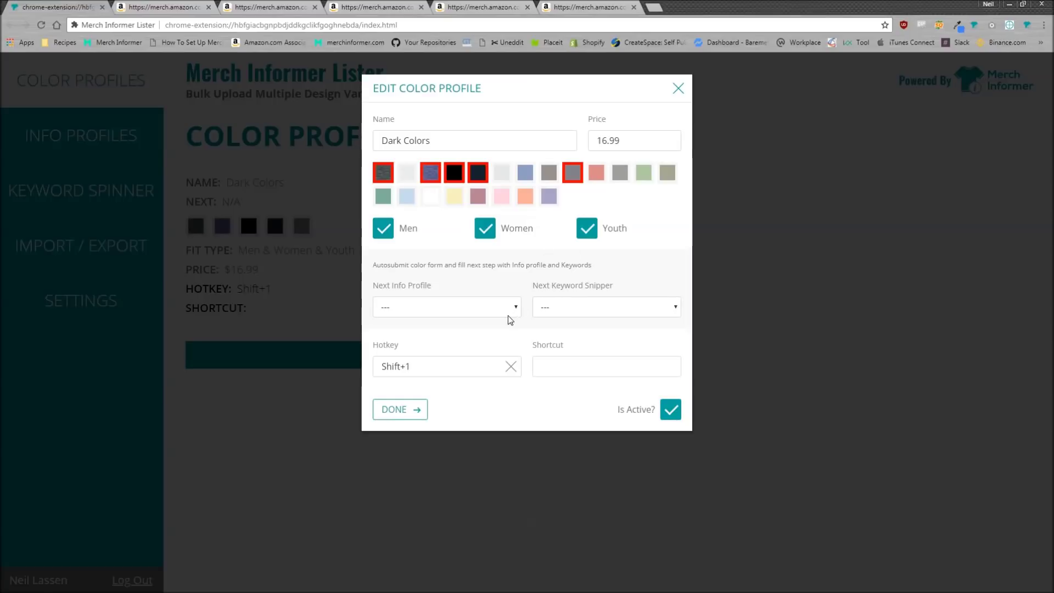
Set the Dark Colors profile's next info profile to Merch Informer T-Shirt Shift+2 and save the profile
{"action": "left_click", "coordinate": [457, 307]}
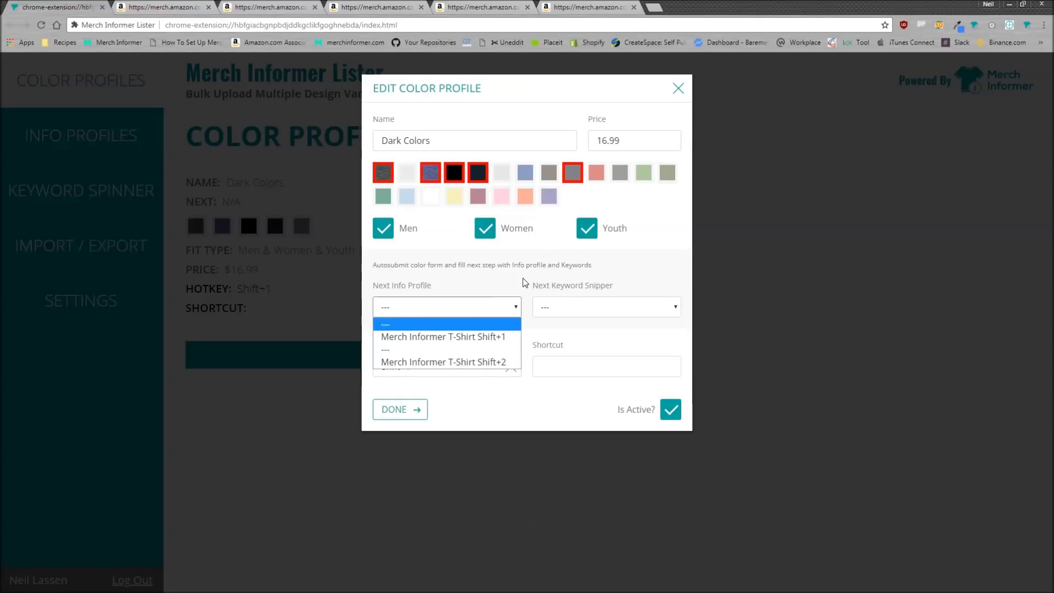
{"action": "left_click", "coordinate": [503, 291]}
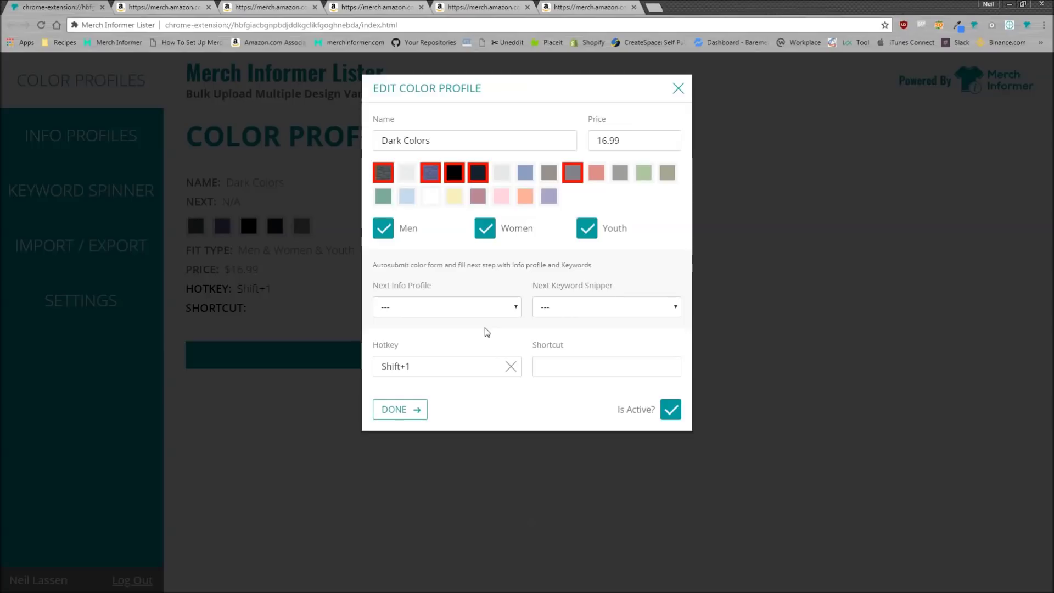
{"action": "left_click", "coordinate": [464, 308]}
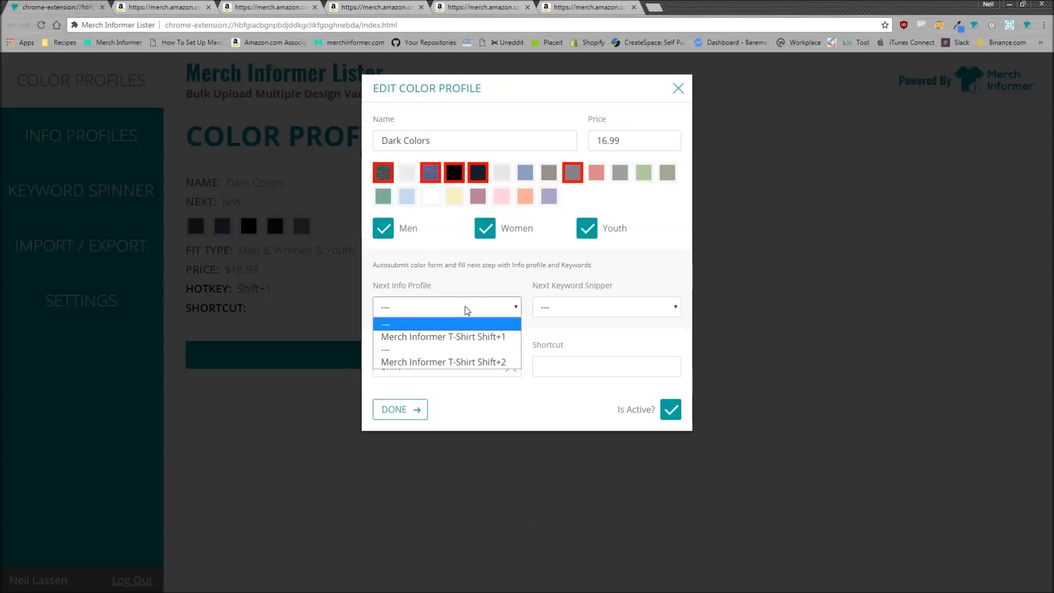
{"action": "left_click", "coordinate": [477, 340]}
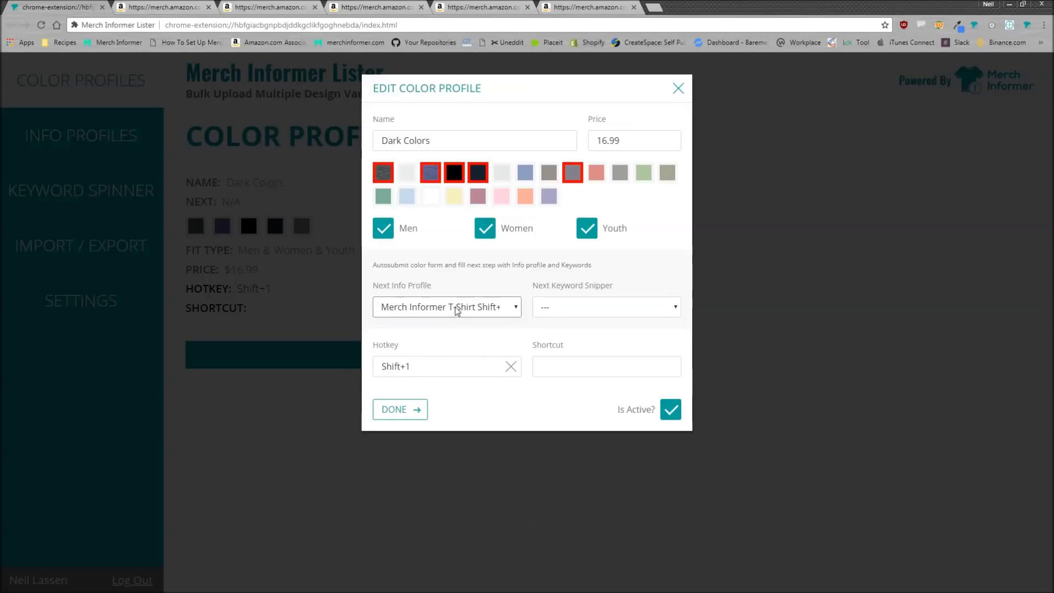
{"action": "left_click", "coordinate": [482, 308]}
{"action": "left_click", "coordinate": [466, 362]}
{"action": "left_click", "coordinate": [396, 416]}
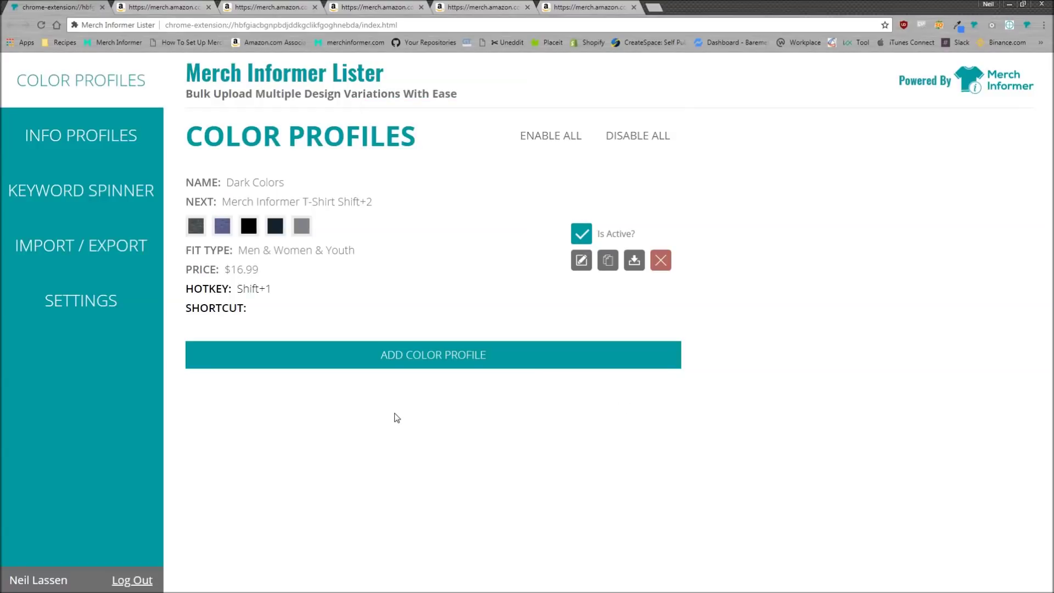
Review the Dark Colors profile's linked info profile, then the details stored in the Merch Informer T-Shirt info profile
{"action": "left_click", "coordinate": [579, 259]}
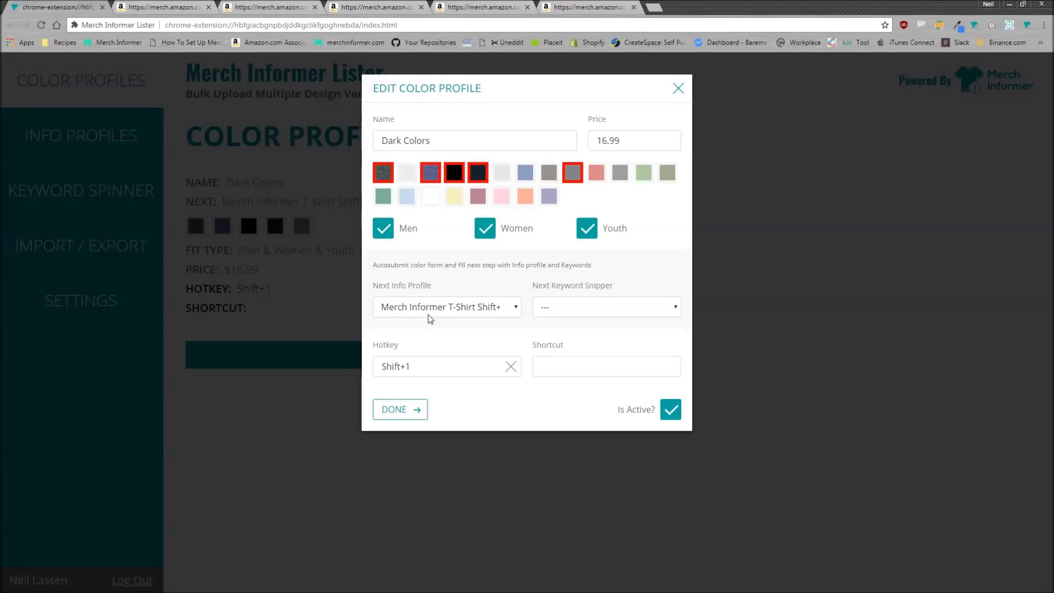
{"action": "left_click", "coordinate": [412, 413]}
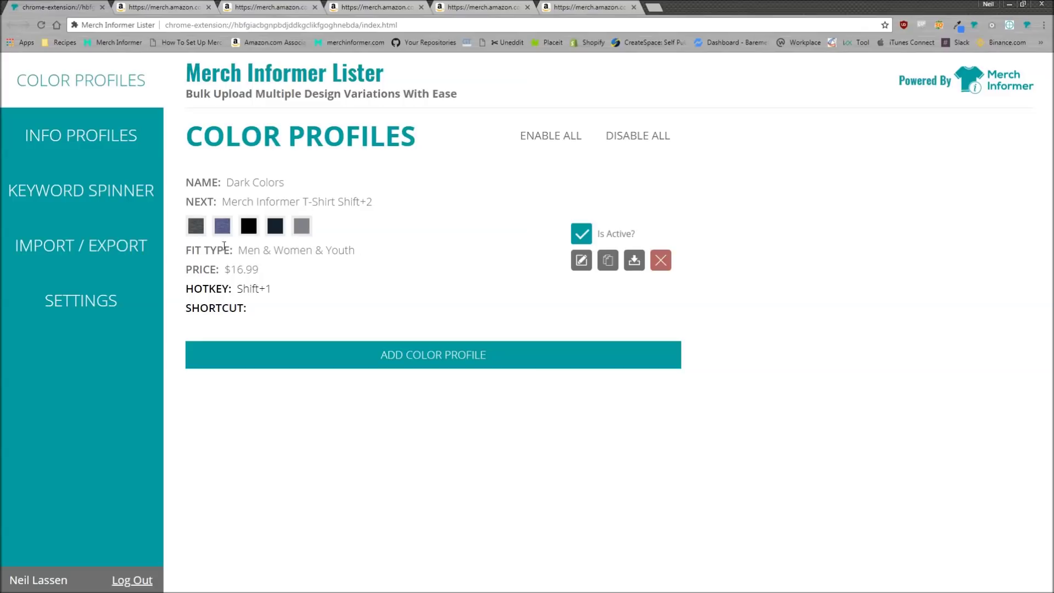
{"action": "left_click", "coordinate": [82, 147]}
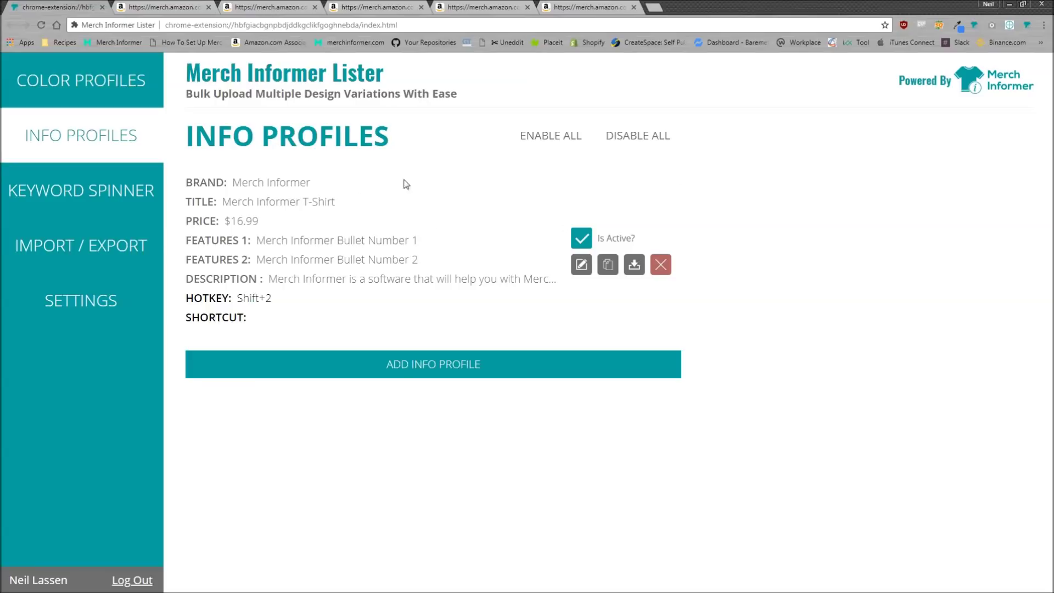
{"action": "left_click", "coordinate": [87, 87]}
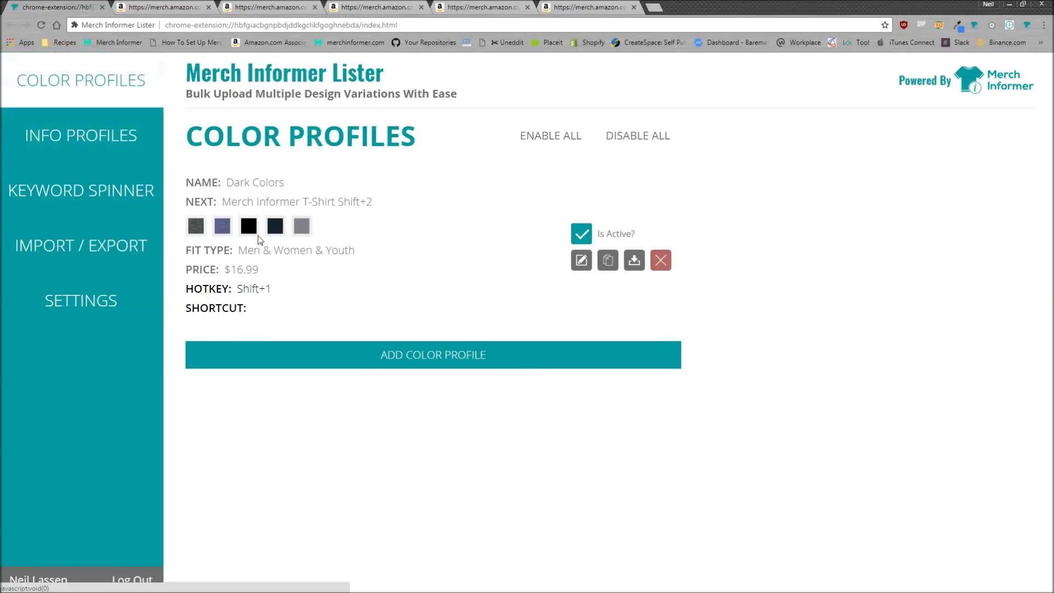
Apply the Dark Colors profile to the first Merch by Amazon listing and compare its filled product details with the info profile
{"action": "left_click", "coordinate": [162, 7]}
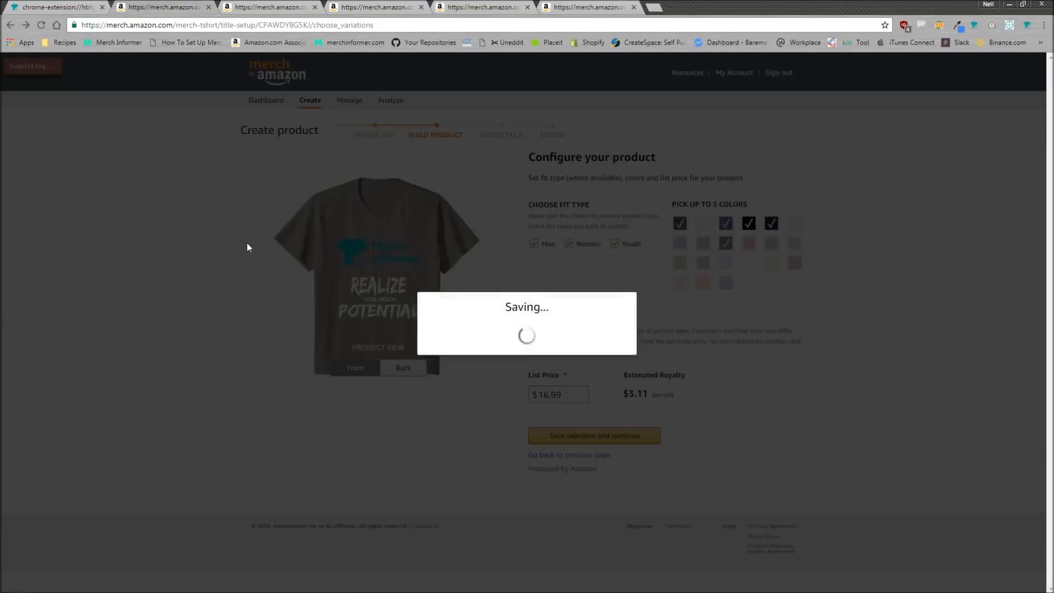
{"action": "scroll", "coordinate": [476, 365], "scroll_direction": "down", "scroll_amount": 2}
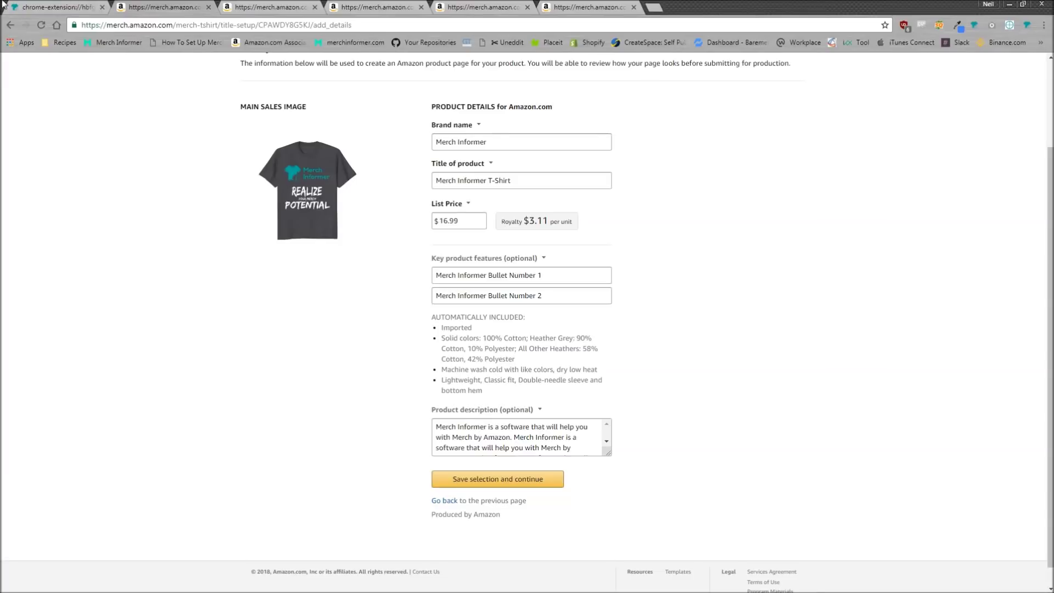
{"action": "left_click", "coordinate": [41, 6]}
{"action": "left_click", "coordinate": [82, 144]}
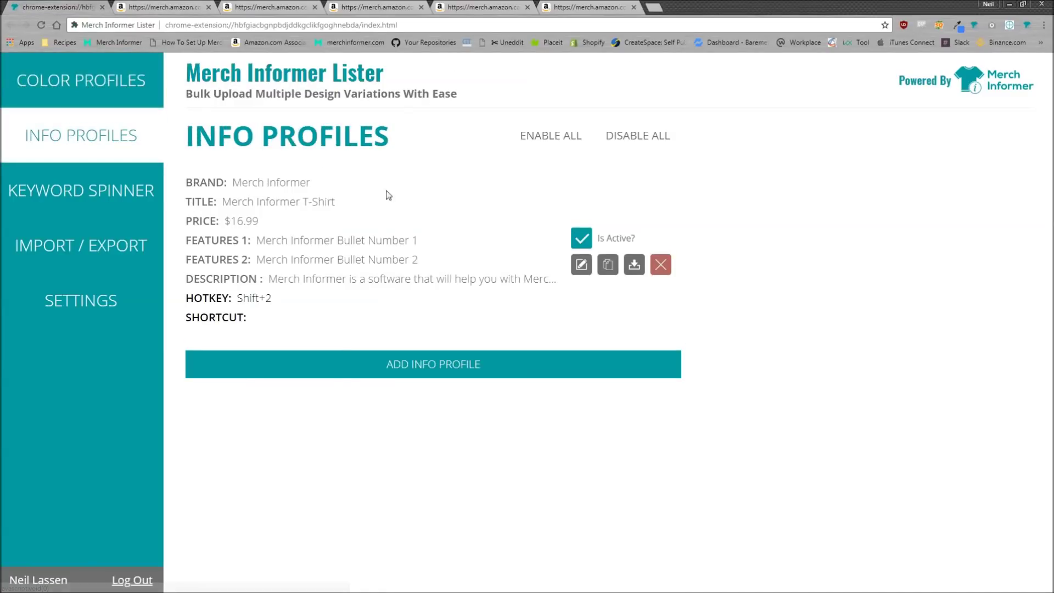
{"action": "left_click", "coordinate": [164, 6]}
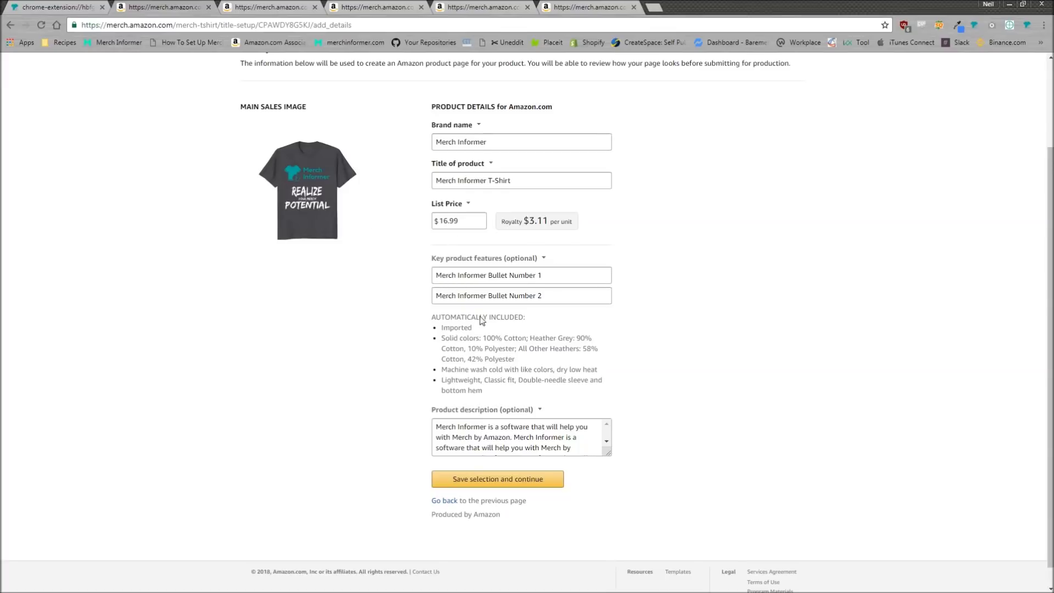
Check the Next Keyword Snipper options of the Dark Colors profile in Merch Informer Lister and close it without changes
{"action": "left_click", "coordinate": [33, 4]}
{"action": "left_click", "coordinate": [78, 82]}
{"action": "left_click", "coordinate": [581, 261]}
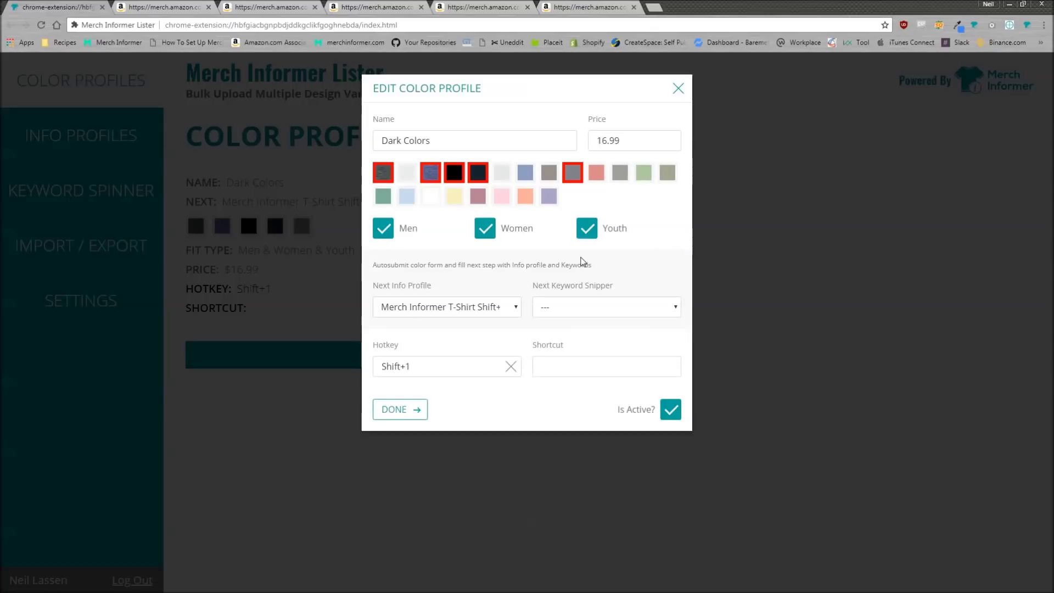
{"action": "left_click", "coordinate": [597, 316]}
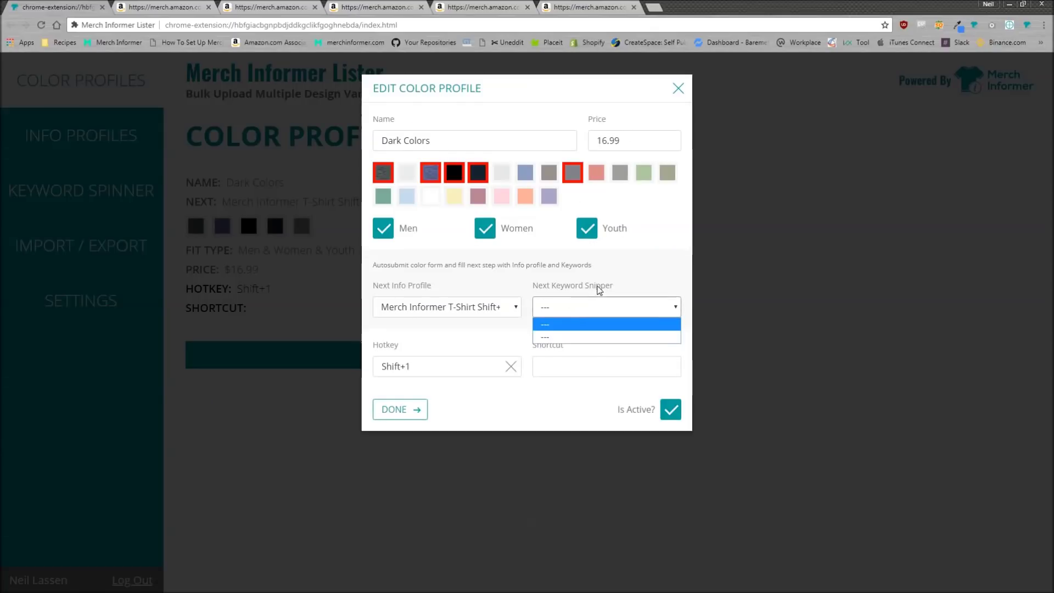
{"action": "left_click", "coordinate": [600, 288]}
{"action": "left_click", "coordinate": [704, 83]}
Start a keywords profile named Merch Informer Spinner with two placeholders, {1} and {2}
{"action": "left_click", "coordinate": [103, 202]}
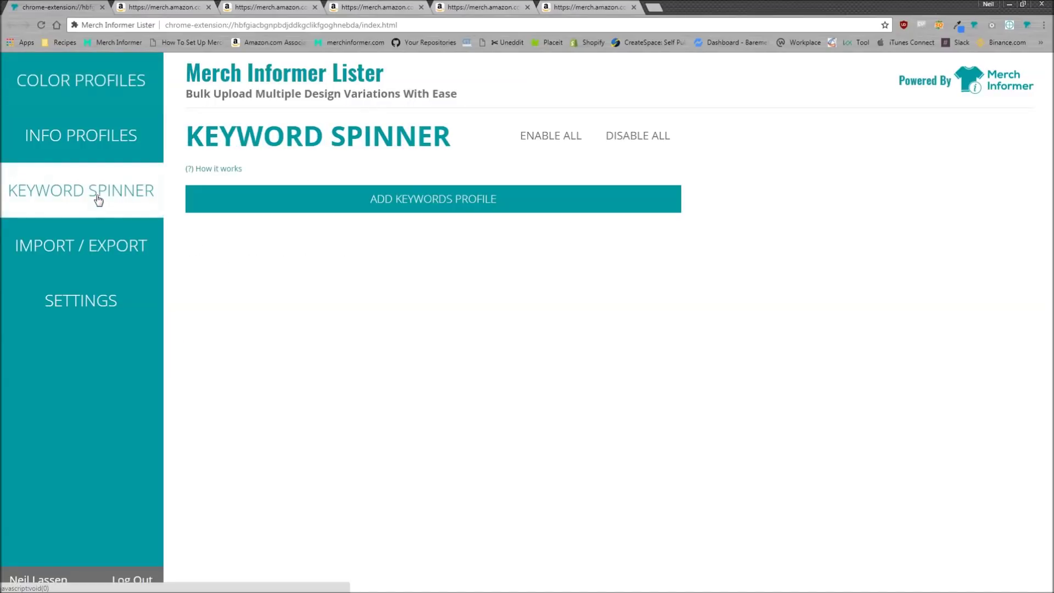
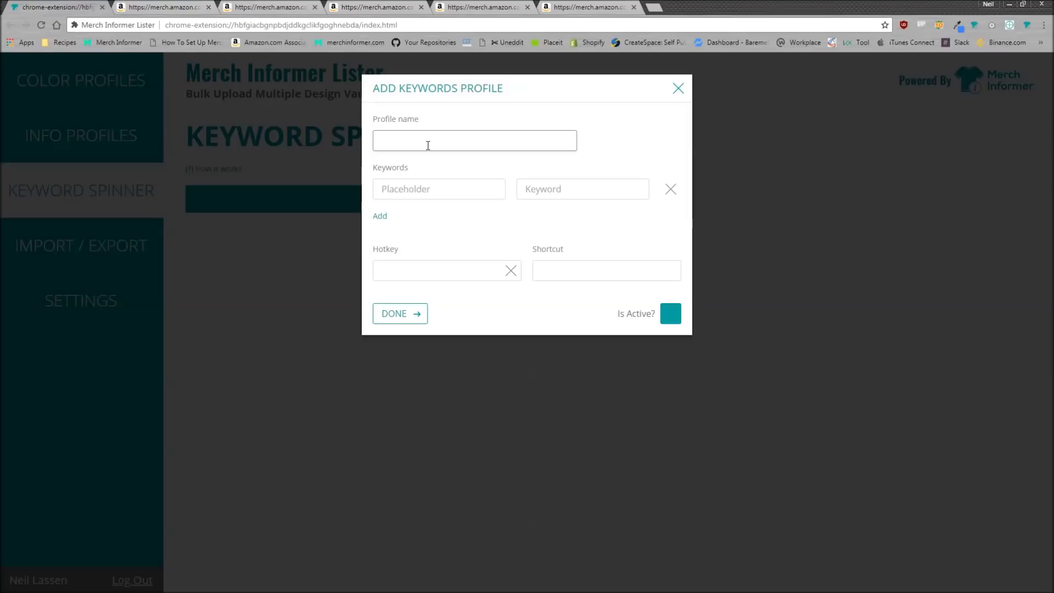
{"action": "type", "text": "Merch Informer Spinner"}
{"action": "left_click", "coordinate": [453, 190]}
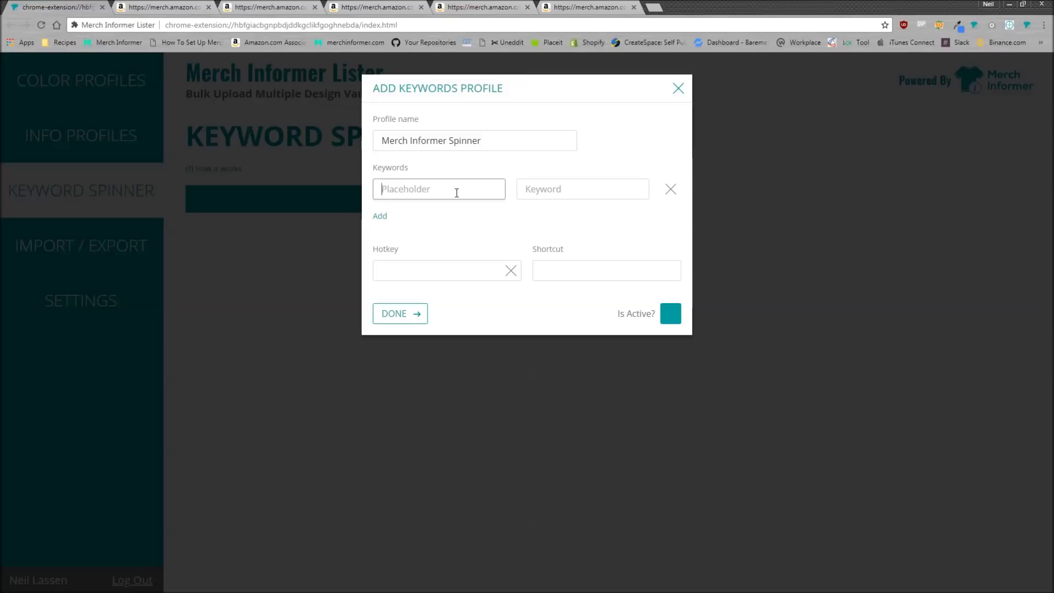
{"action": "type", "text": "{1}"}
{"action": "left_click", "coordinate": [380, 215]}
{"action": "left_click", "coordinate": [388, 226]}
{"action": "type", "text": "{2"}
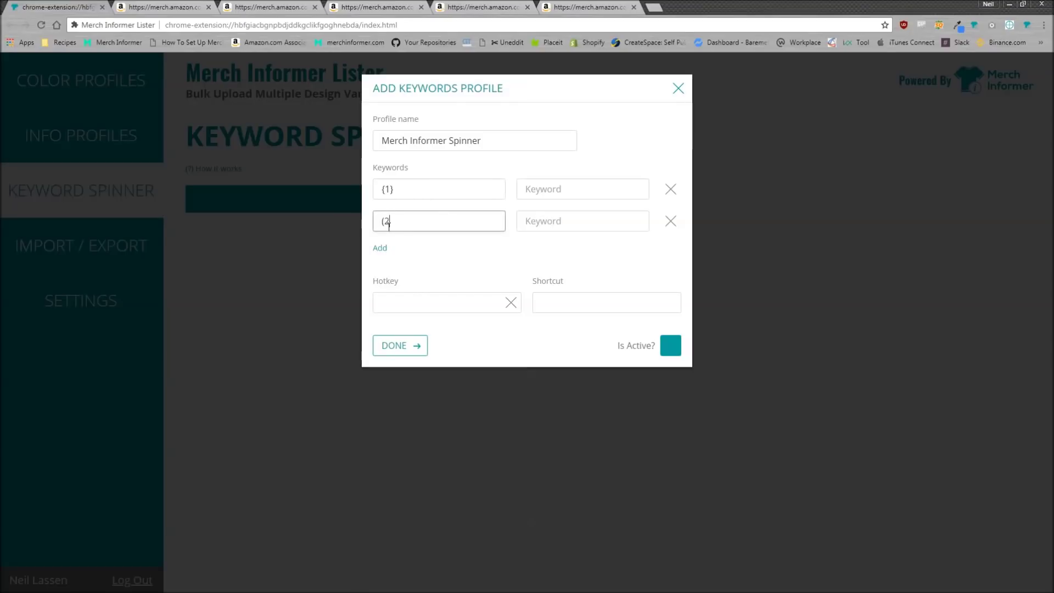
{"action": "type", "text": "}"}
{"action": "type", "text": "2"}
{"action": "left_click", "coordinate": [380, 221]}
{"action": "key", "text": "Delete"}
Assign the keyword dog to the first placeholder and cat to the second
{"action": "left_click", "coordinate": [582, 190]}
{"action": "type", "text": "dog"}
{"action": "left_click", "coordinate": [597, 223]}
{"action": "type", "text": "cat"}
Set the keywords profile's hotkey to Shift+3, make it active and try to save it
{"action": "left_click", "coordinate": [428, 303]}
{"action": "key", "text": "shift"}
{"action": "key", "text": "shift+3"}
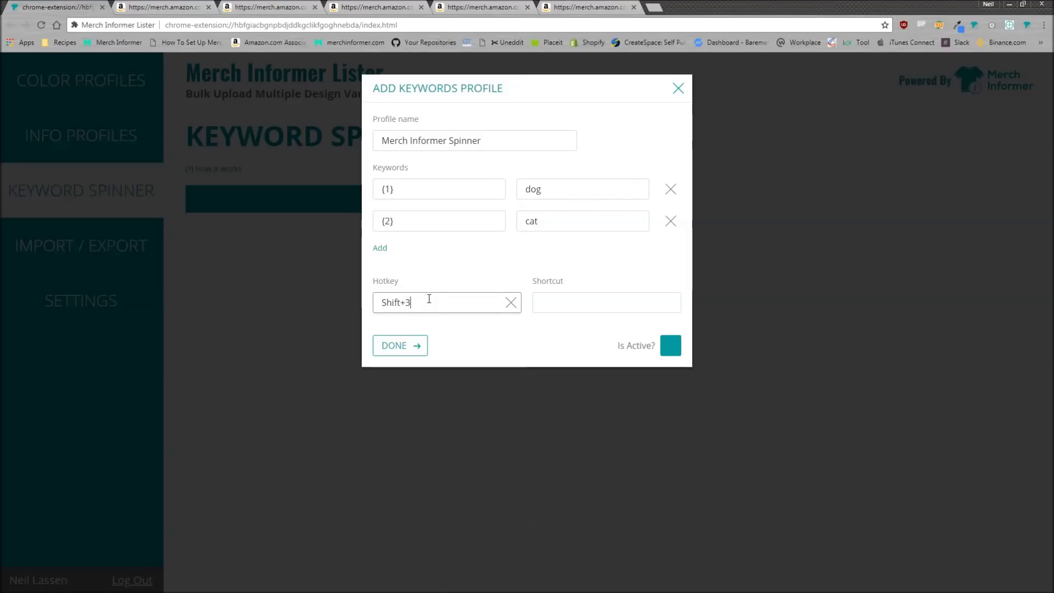
{"action": "left_click", "coordinate": [669, 346]}
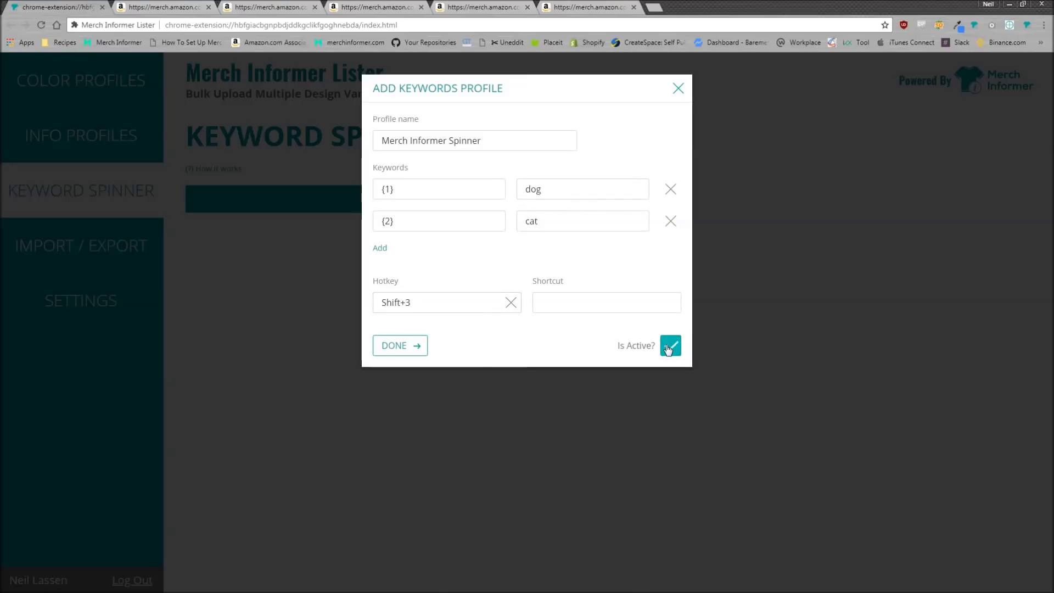
{"action": "left_click", "coordinate": [401, 346]}
Replace the two placeholders with plain 1 and 2 without braces and save the keywords profile
{"action": "left_click_drag", "start_coordinate": [402, 231], "coordinate": [382, 235]}
{"action": "key", "text": "BackSpace"}
{"action": "type", "text": "2"}
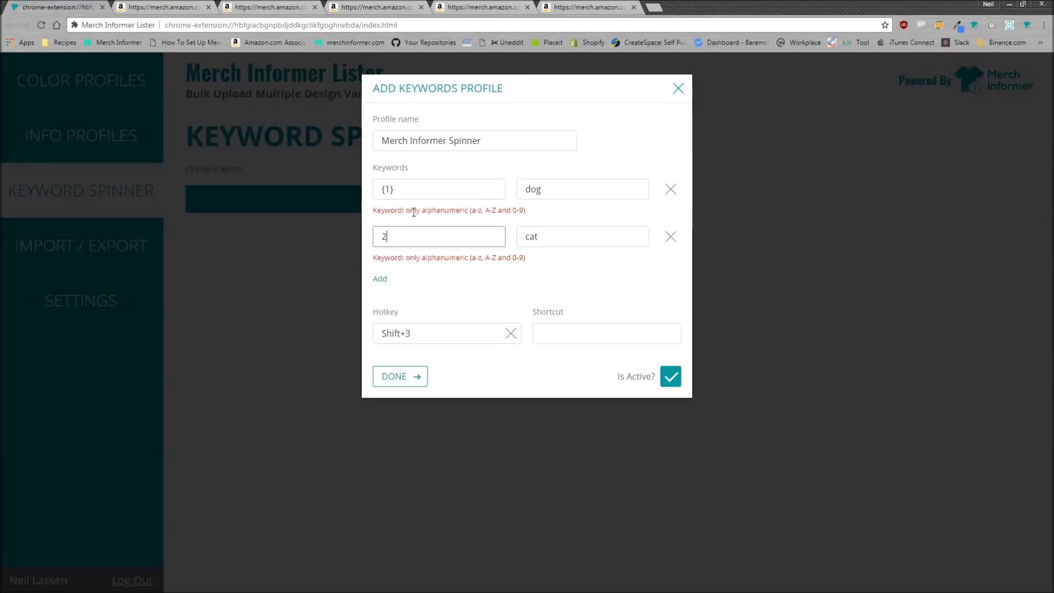
{"action": "left_click", "coordinate": [410, 185]}
{"action": "key", "text": "BackSpace"}
{"action": "key", "text": "BackSpace"}
{"action": "key", "text": "BackSpace"}
{"action": "type", "text": "1"}
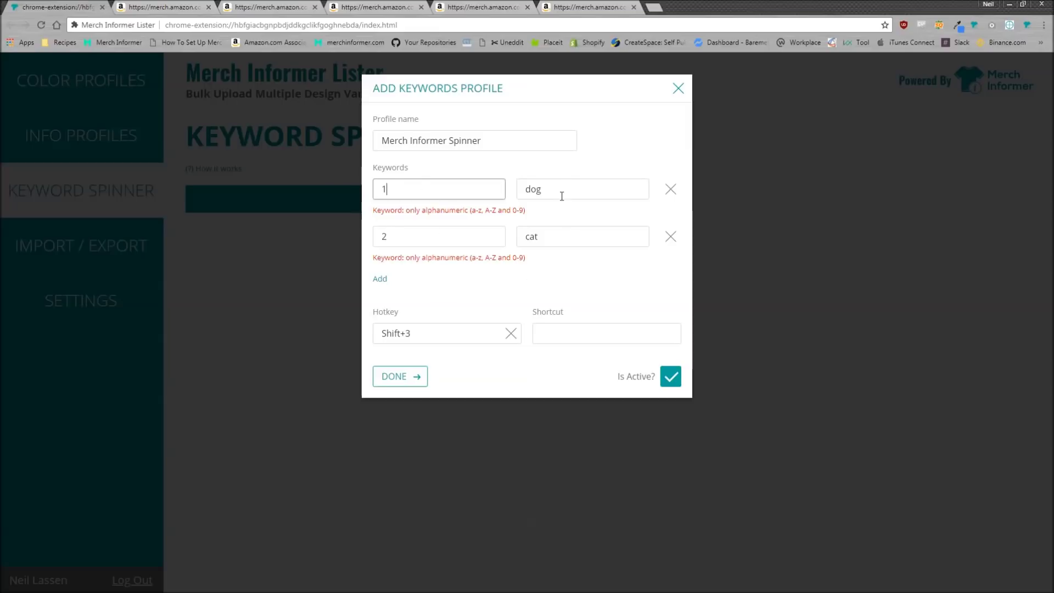
{"action": "left_click", "coordinate": [407, 381]}
Edit the Merch Informer T-Shirt info profile so its two feature bullets end in {1} and {2}, and save it
{"action": "left_click_drag", "start_coordinate": [211, 214], "coordinate": [199, 214]}
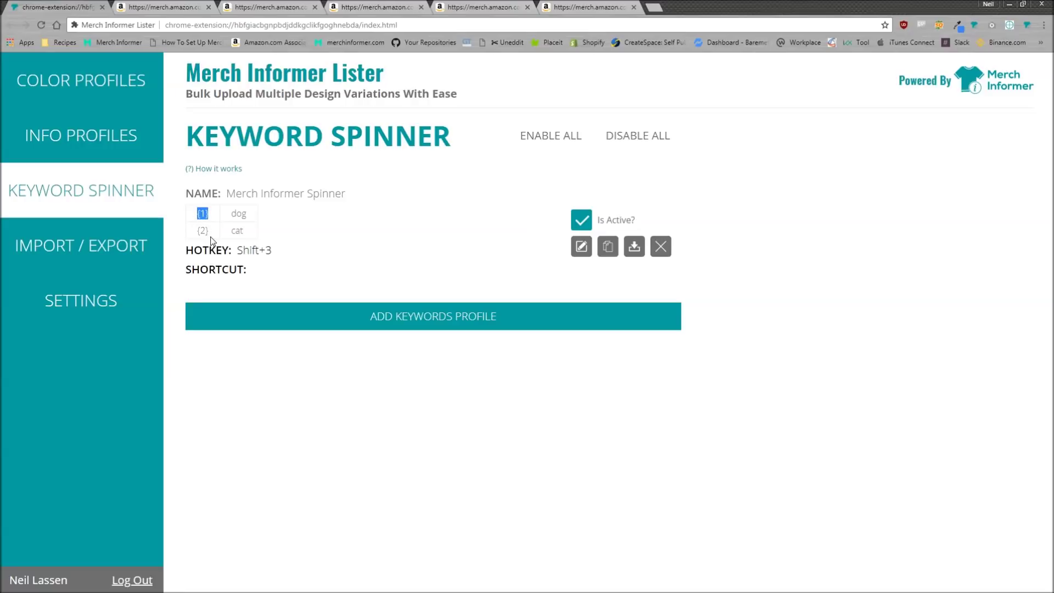
{"action": "left_click", "coordinate": [74, 144]}
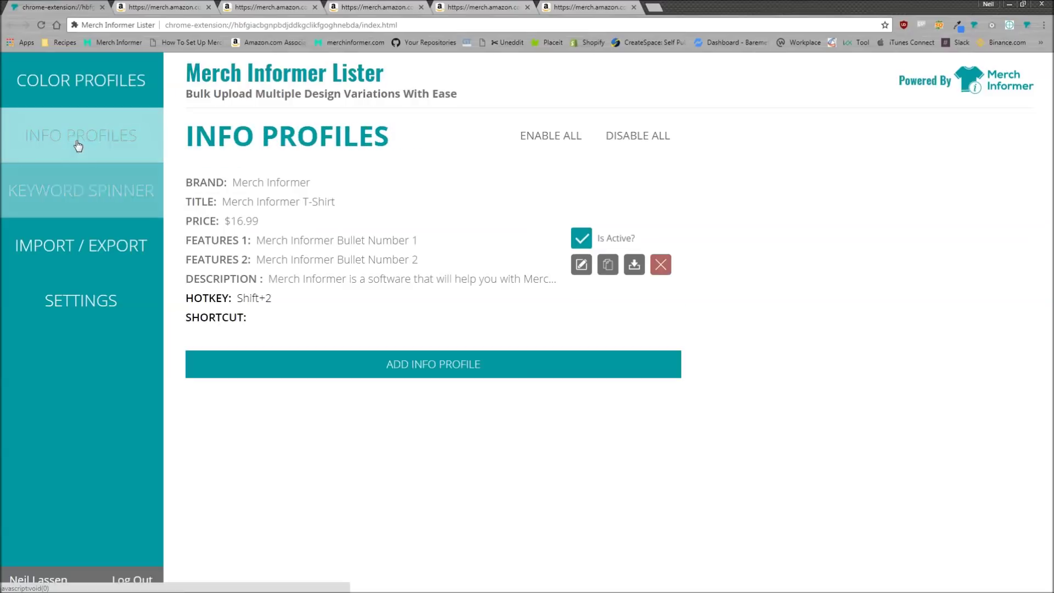
{"action": "left_click", "coordinate": [581, 264]}
{"action": "left_click_drag", "start_coordinate": [513, 238], "coordinate": [497, 237]}
{"action": "type", "text": "er {1}"}
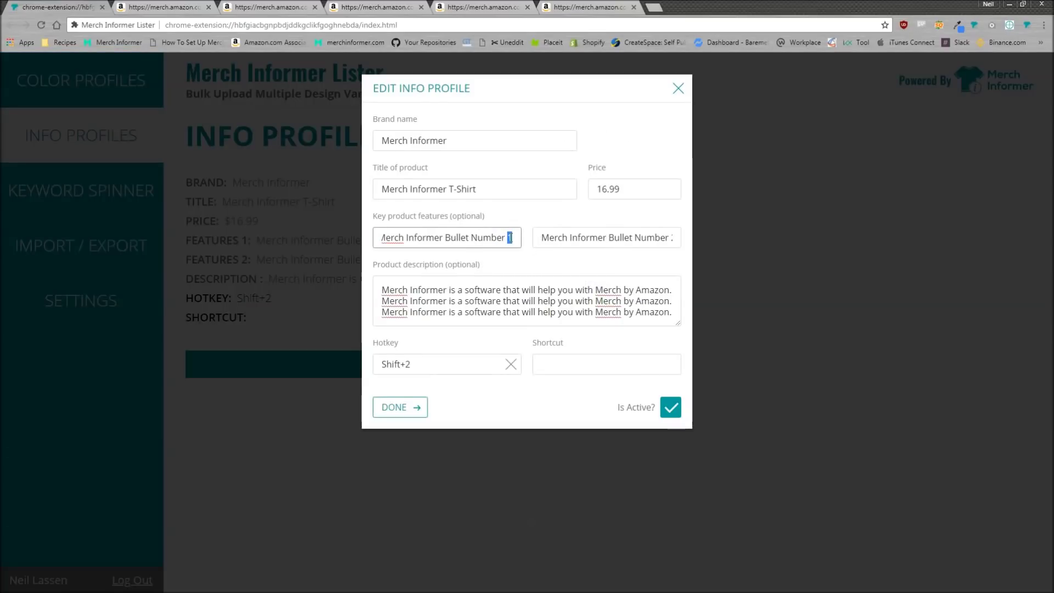
{"action": "left_click_drag", "start_coordinate": [674, 237], "coordinate": [666, 238]}
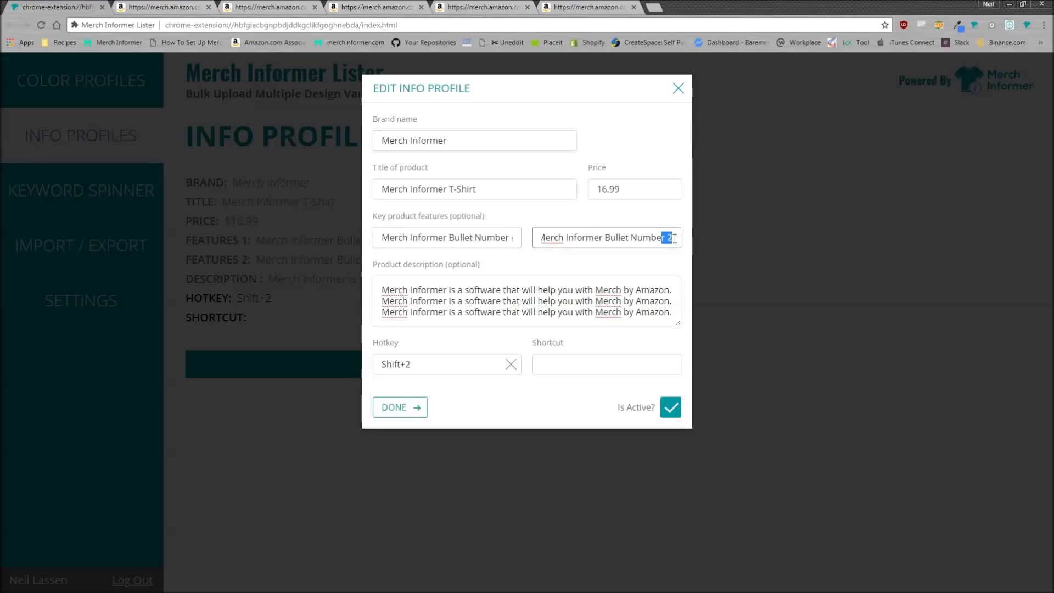
{"action": "left_click", "coordinate": [671, 239]}
{"action": "type", "text": "{1}"}
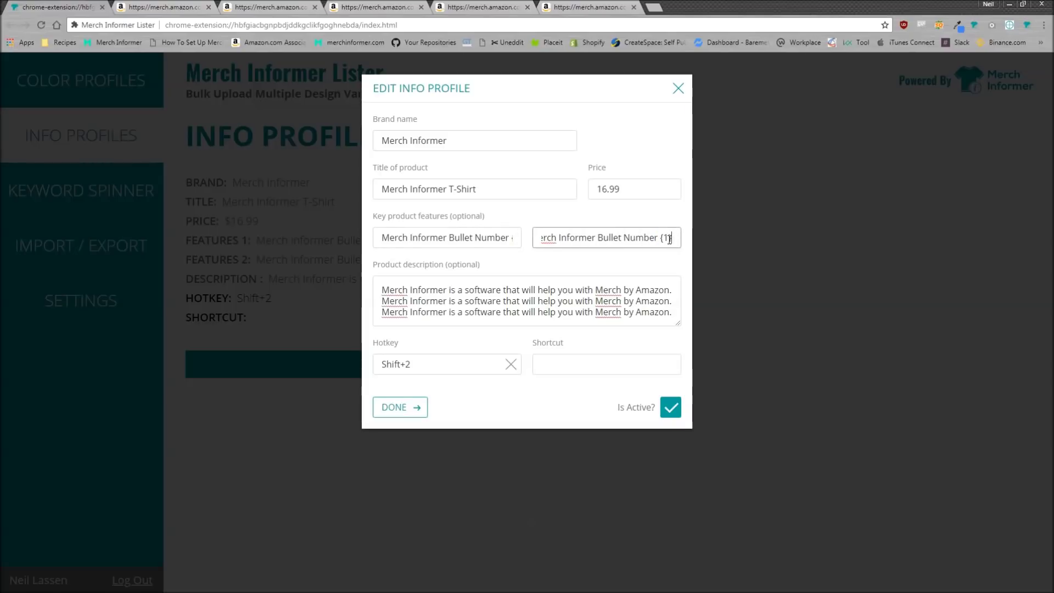
{"action": "left_click", "coordinate": [411, 408]}
Review the placeholders and keywords of the Merch Informer Spinner profile
{"action": "left_click", "coordinate": [110, 201]}
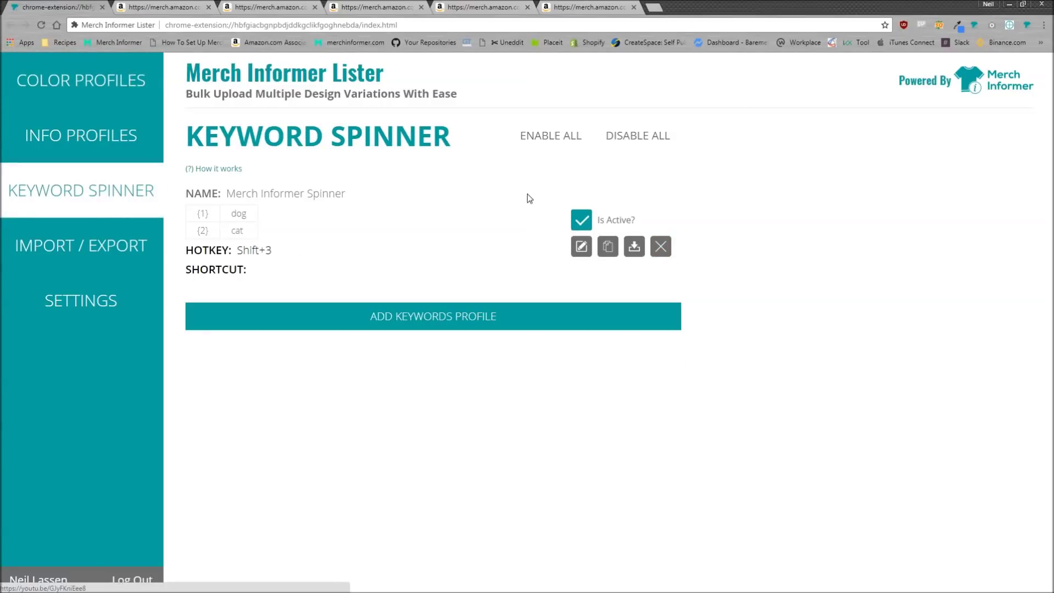
{"action": "left_click", "coordinate": [584, 252]}
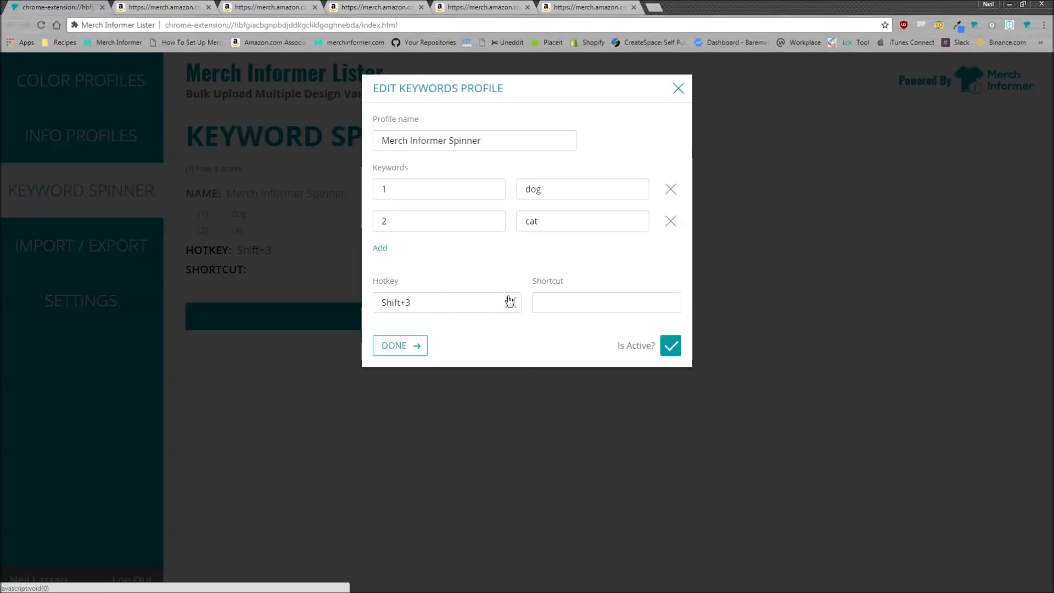
{"action": "left_click", "coordinate": [391, 351]}
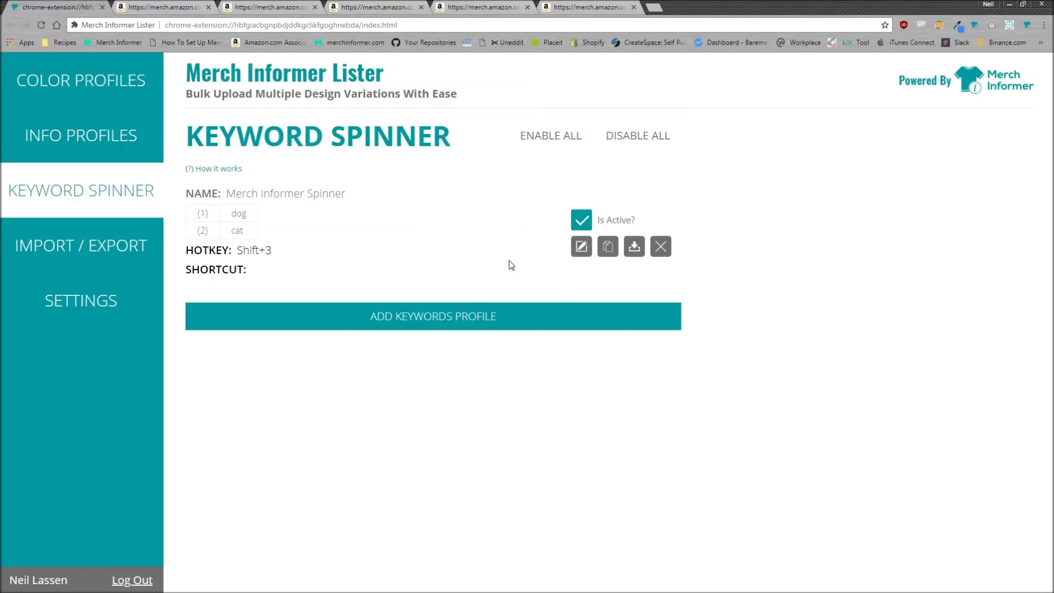
Compare the placeholders in the info profile's feature bullets with those defined in the keyword spinner profile
{"action": "left_click", "coordinate": [88, 137]}
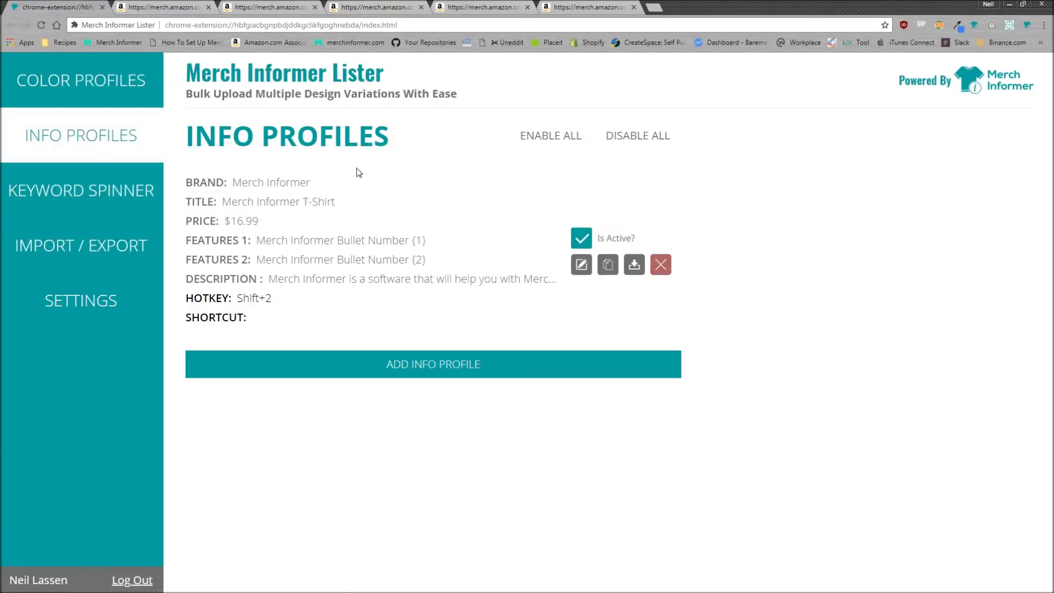
{"action": "left_click", "coordinate": [593, 263]}
{"action": "left_click_drag", "start_coordinate": [501, 238], "coordinate": [514, 237]}
{"action": "left_click", "coordinate": [512, 237]}
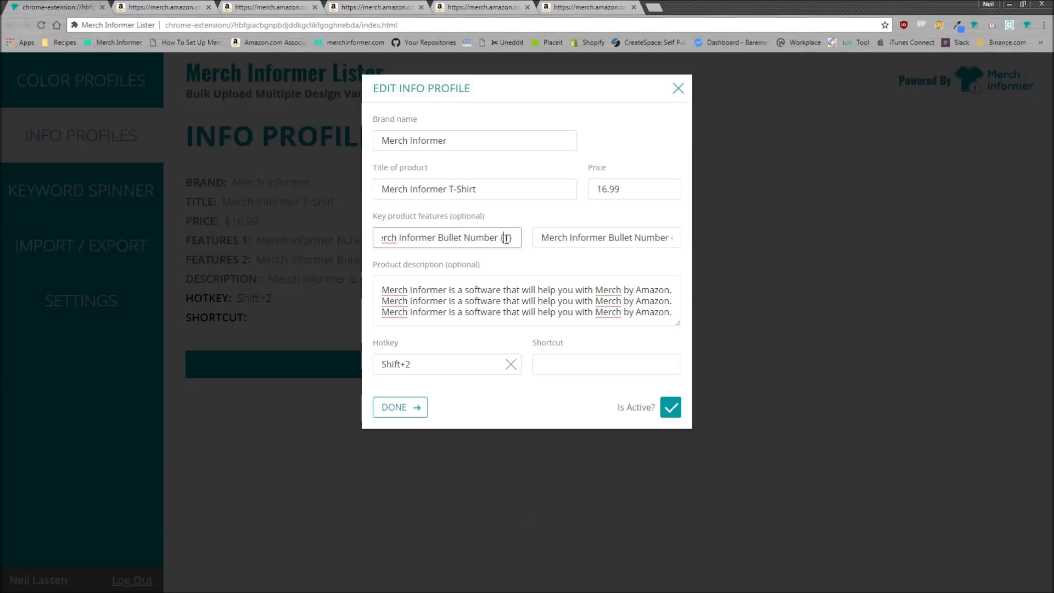
{"action": "left_click_drag", "start_coordinate": [639, 243], "coordinate": [697, 238]}
{"action": "left_click", "coordinate": [678, 237]}
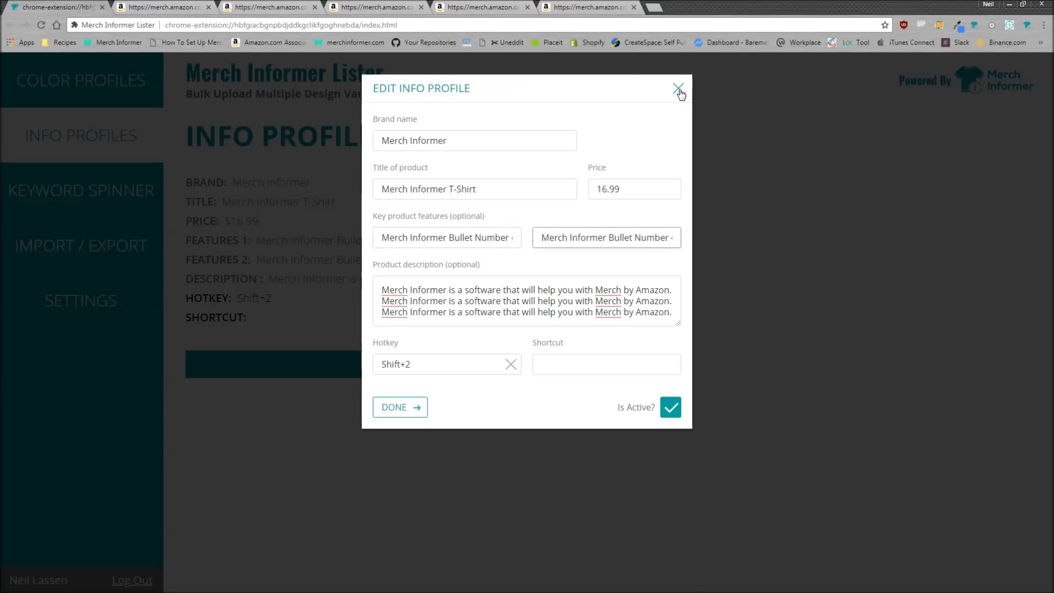
{"action": "left_click", "coordinate": [678, 88]}
{"action": "left_click", "coordinate": [110, 193]}
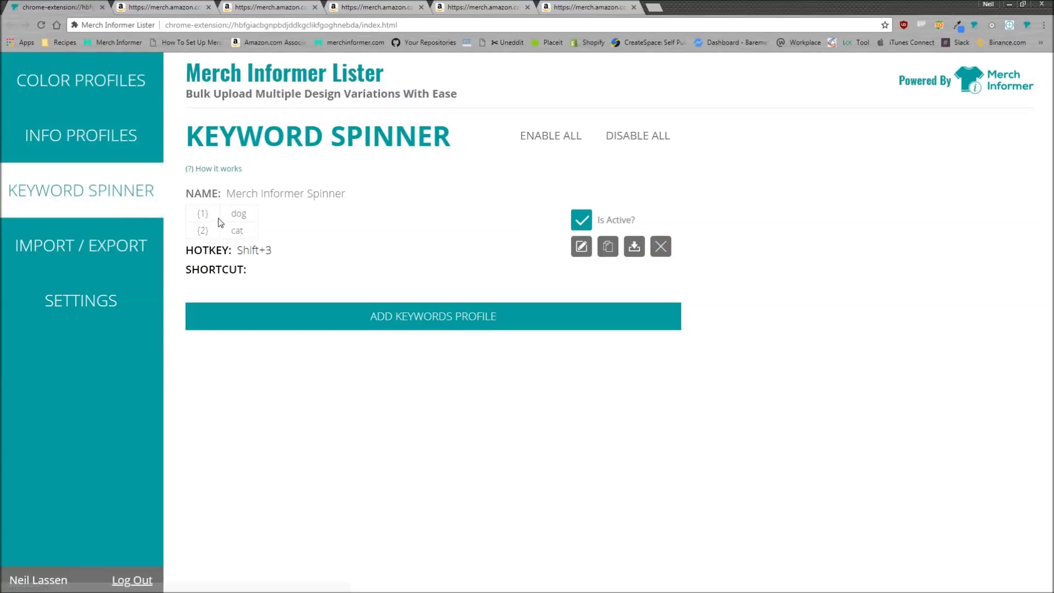
{"action": "left_click_drag", "start_coordinate": [209, 213], "coordinate": [194, 221]}
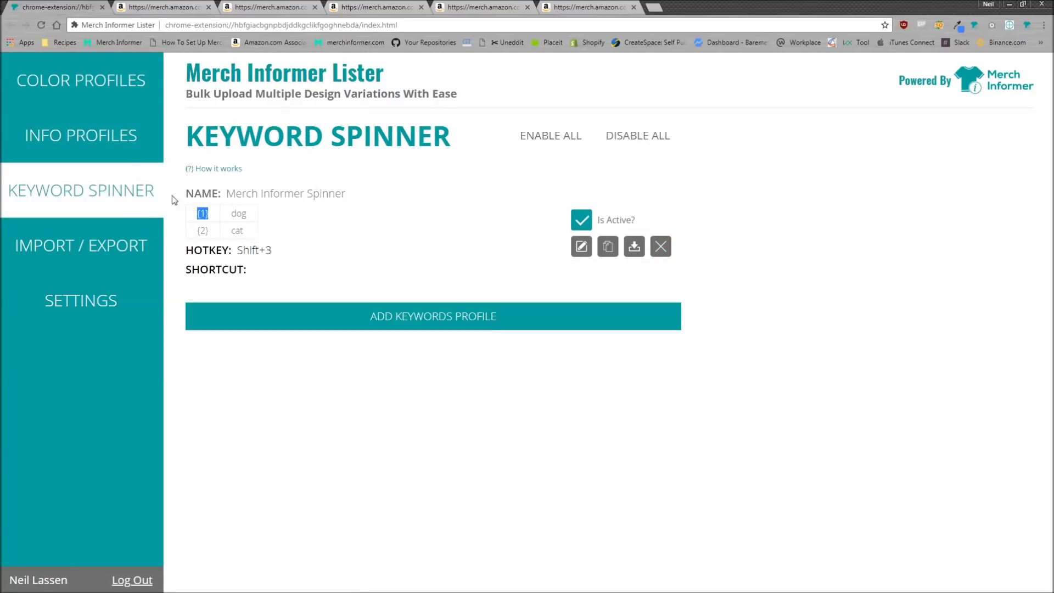
{"action": "left_click", "coordinate": [92, 136]}
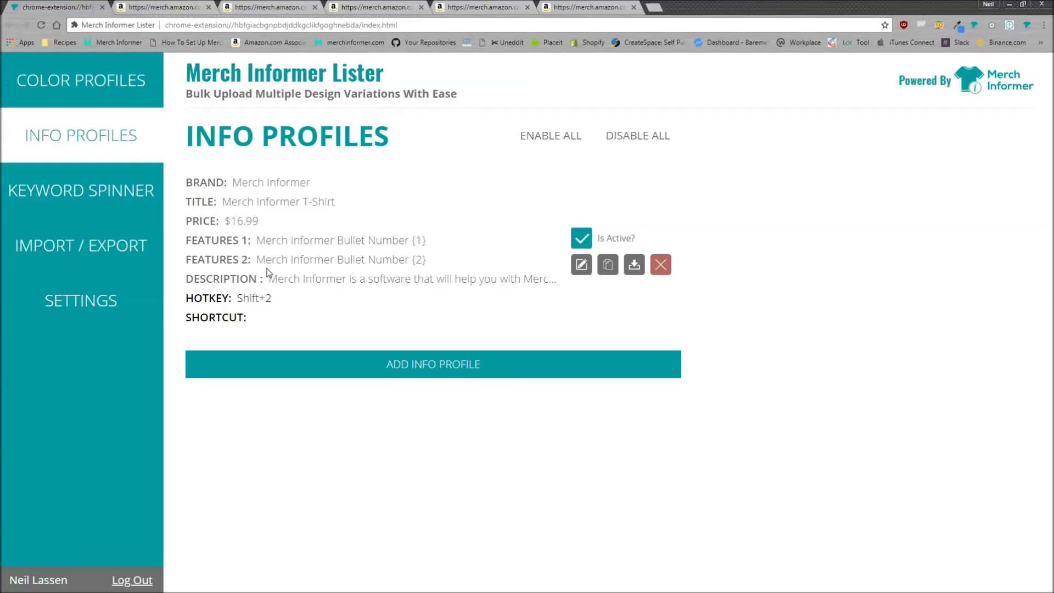
In the first Merch by Amazon listing, save the product configuration and fill the details from the info profile, checking the bullet placeholders
{"action": "key", "text": "ctrl+Tab"}
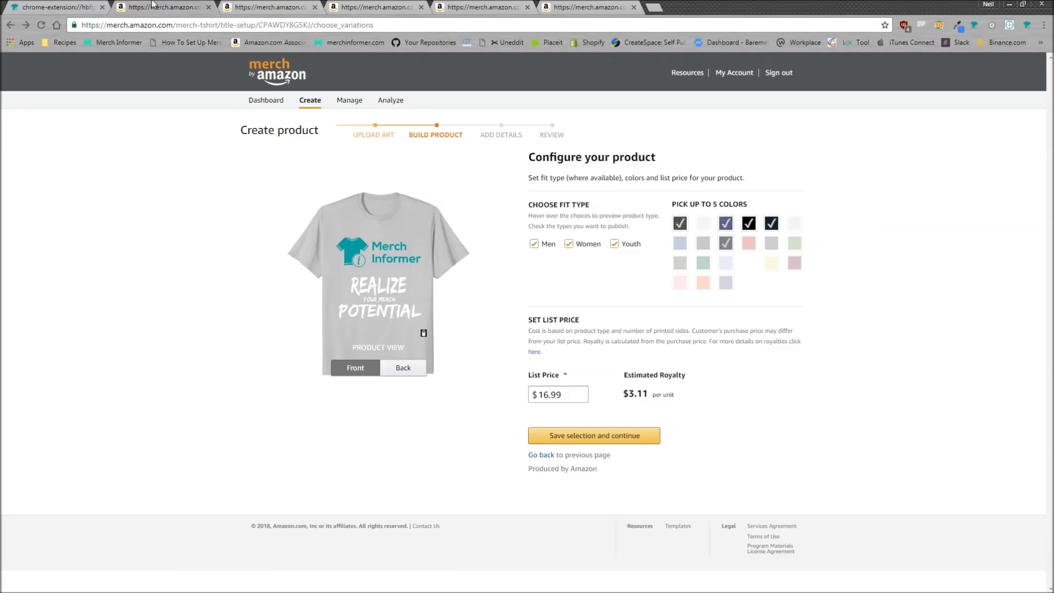
{"action": "left_click", "coordinate": [611, 437]}
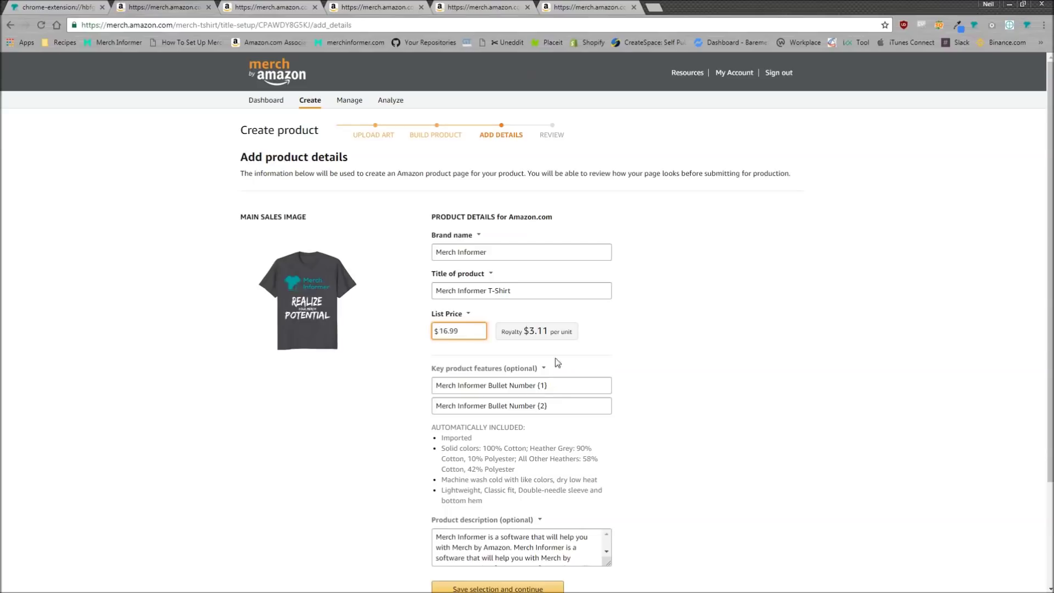
{"action": "left_click_drag", "start_coordinate": [547, 385], "coordinate": [537, 385]}
{"action": "left_click", "coordinate": [548, 407]}
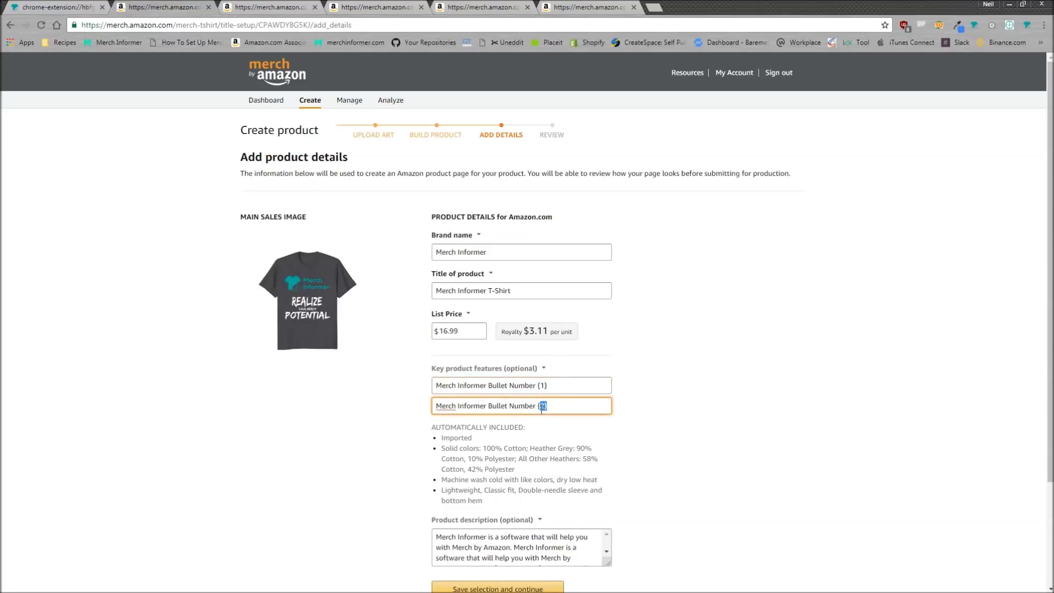
Check the Merch Informer Spinner profile's hotkey and apply it in the first listing, replacing {1} and {2} in the bullets with dog and cat
{"action": "key", "text": "ctrl+1"}
{"action": "left_click", "coordinate": [70, 184]}
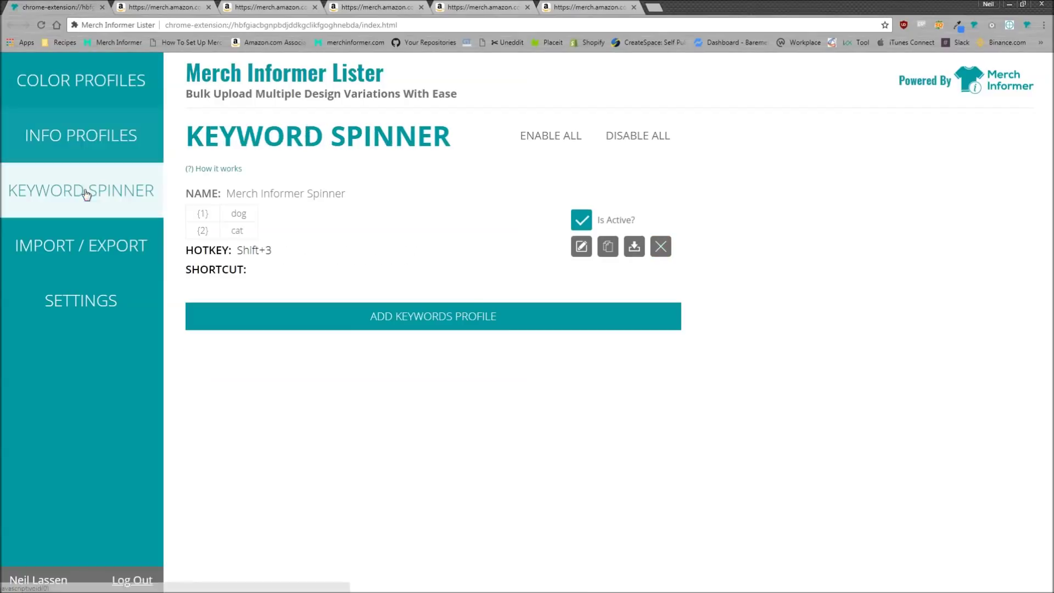
{"action": "left_click", "coordinate": [132, 7]}
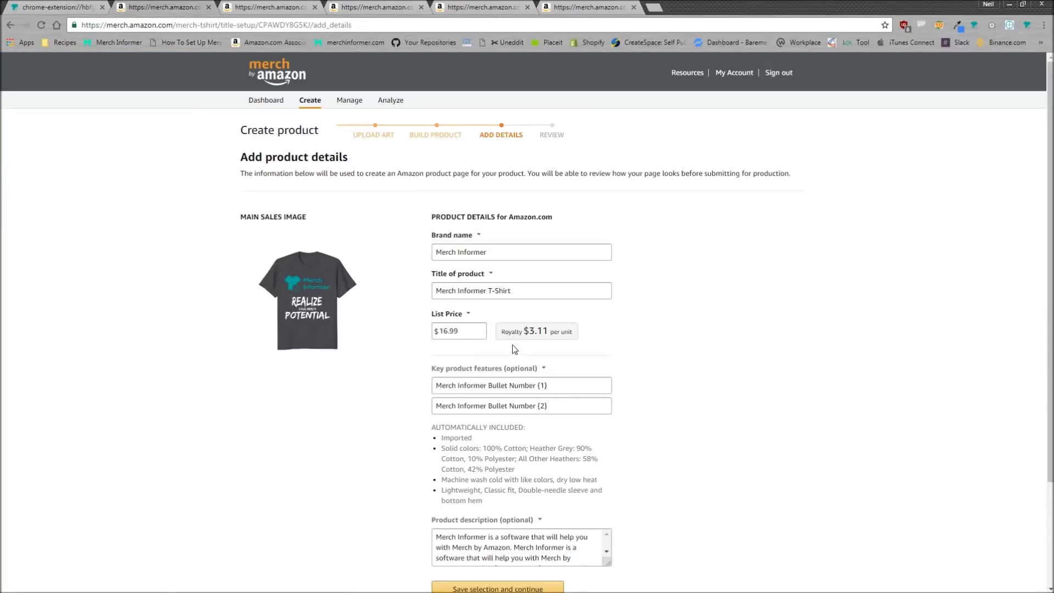
{"action": "left_click", "coordinate": [550, 387]}
{"action": "left_click", "coordinate": [543, 405]}
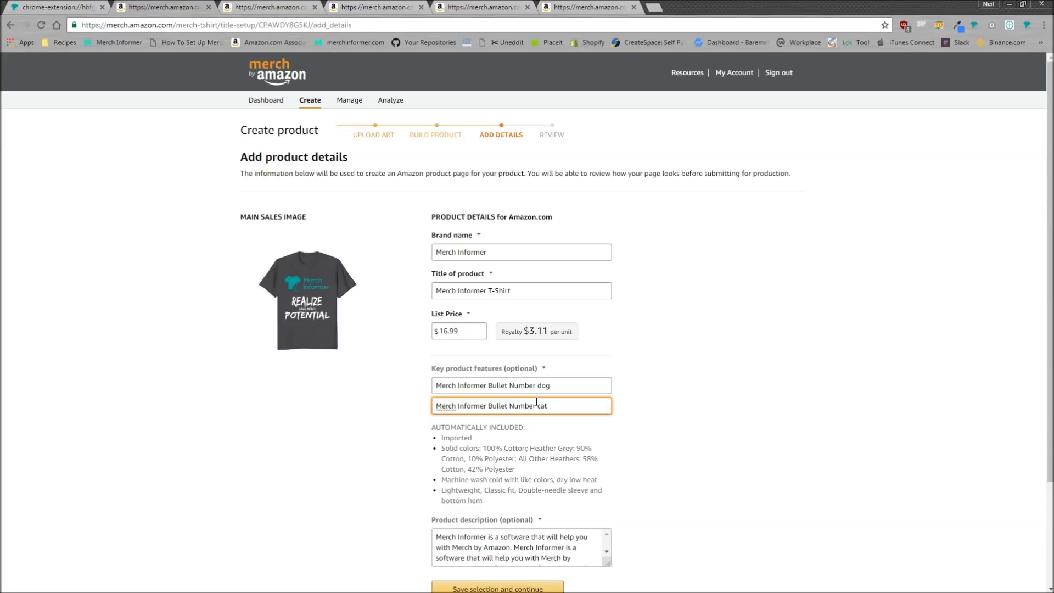
Edit the Dark Colors color profile to use Merch Informer Spinner as its next keyword profile, and save it
{"action": "left_click", "coordinate": [22, 4]}
{"action": "left_click", "coordinate": [81, 87]}
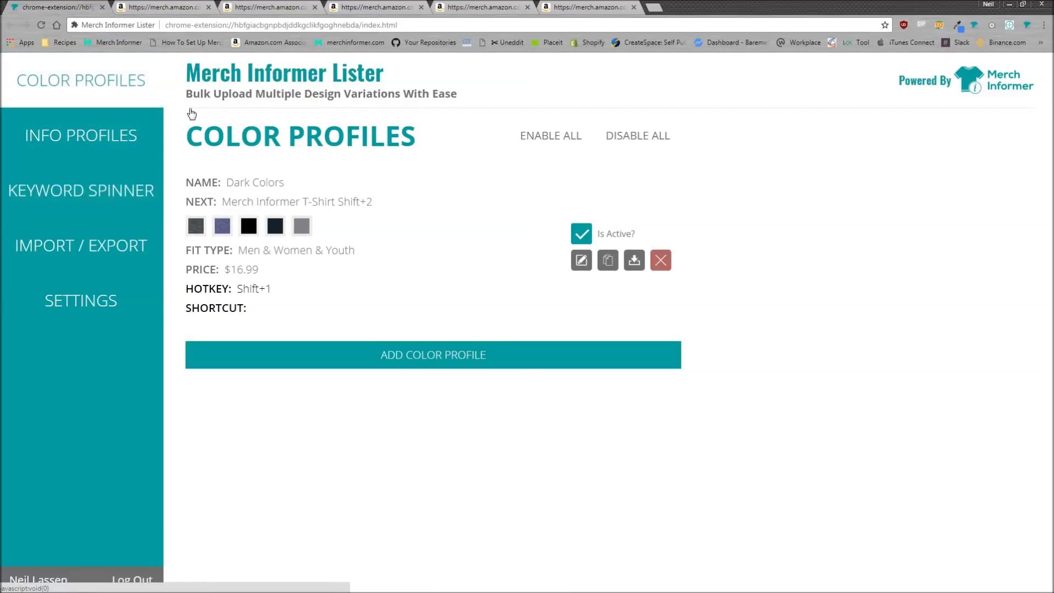
{"action": "left_click", "coordinate": [581, 260]}
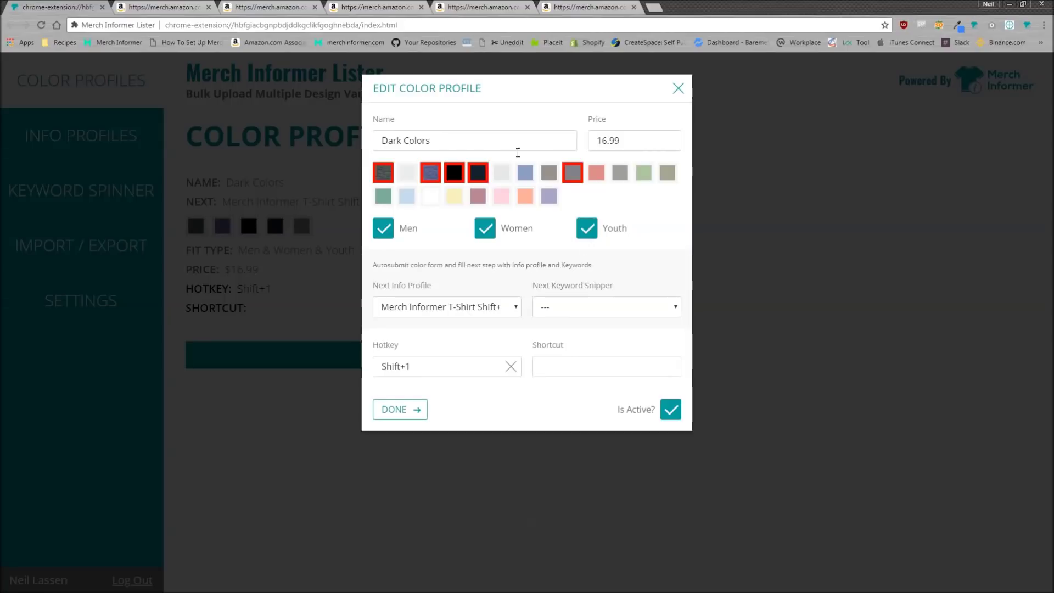
{"action": "left_click", "coordinate": [591, 311]}
{"action": "left_click", "coordinate": [636, 387]}
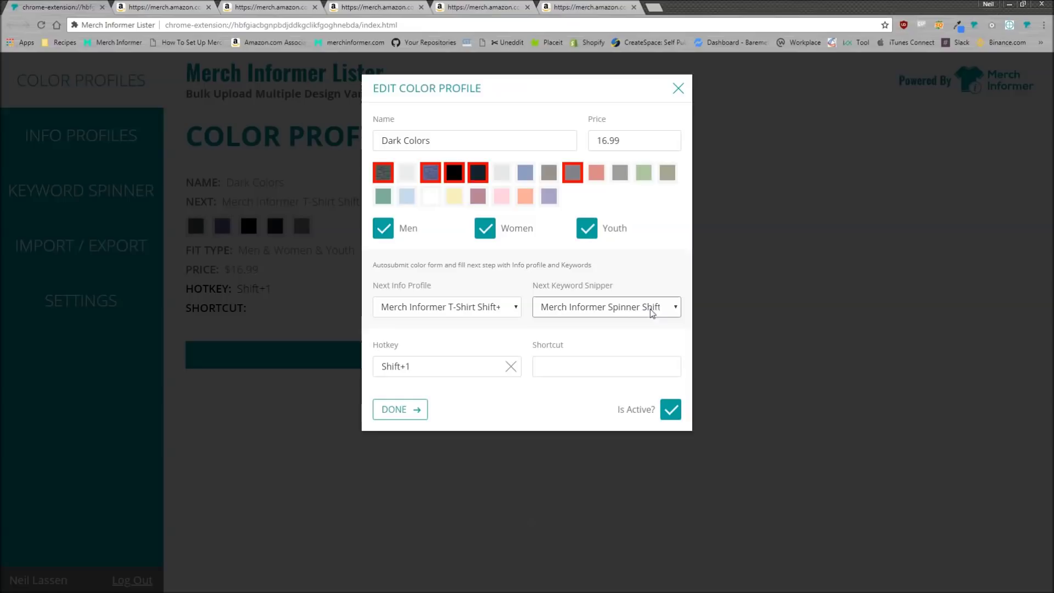
{"action": "left_click", "coordinate": [410, 415]}
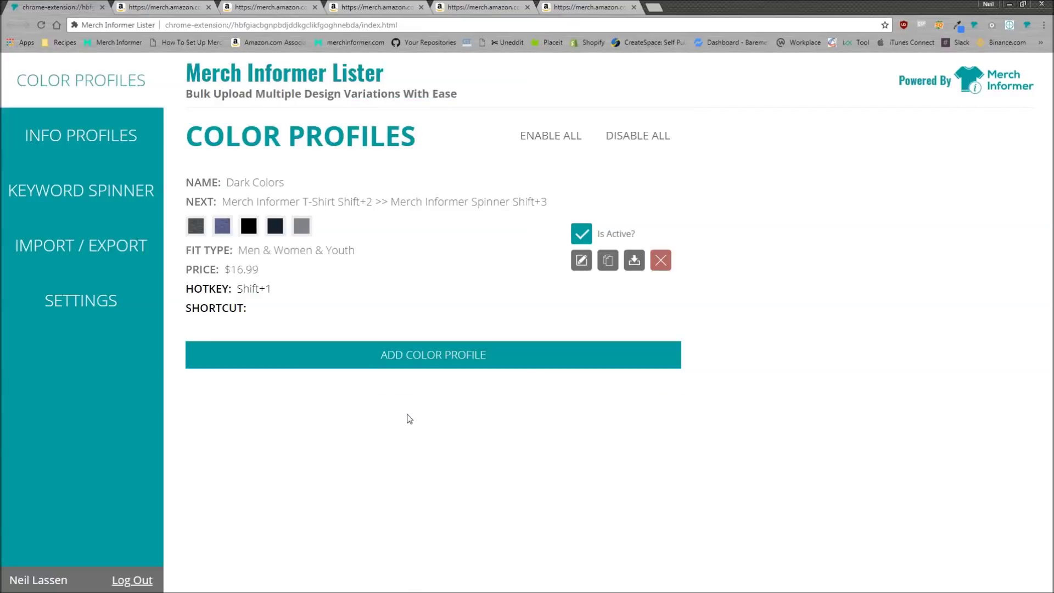
In the second Merch by Amazon listing, save the artwork selection and continue to the product configuration
{"action": "left_click", "coordinate": [304, 6]}
{"action": "left_click", "coordinate": [568, 386]}
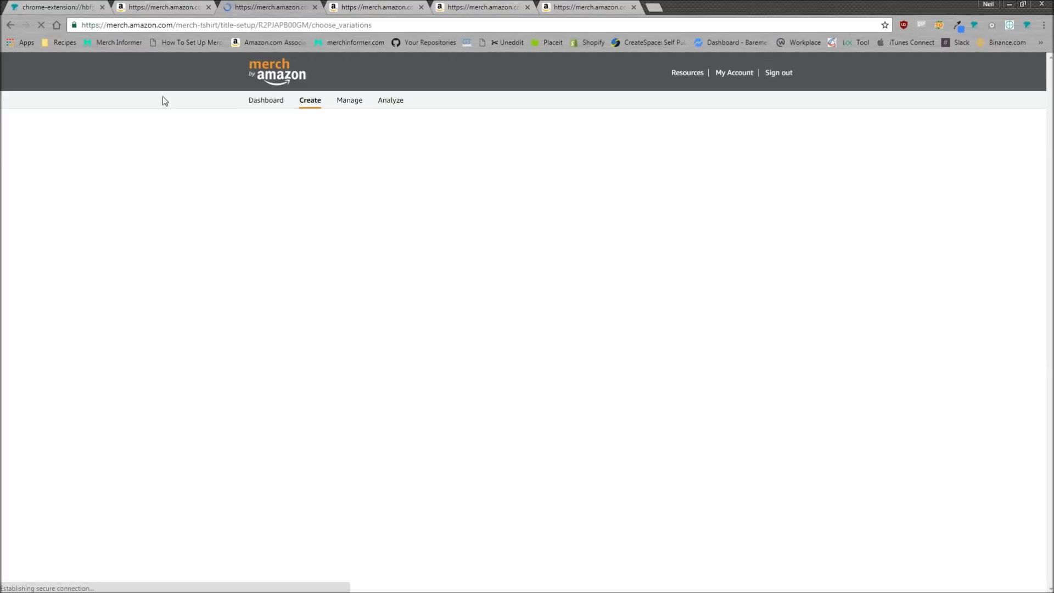
Review the hotkeys of the color, info and keyword spinner profiles and how the Dark Colors profile links them
{"action": "key", "text": "ctrl+1"}
{"action": "left_click", "coordinate": [81, 142]}
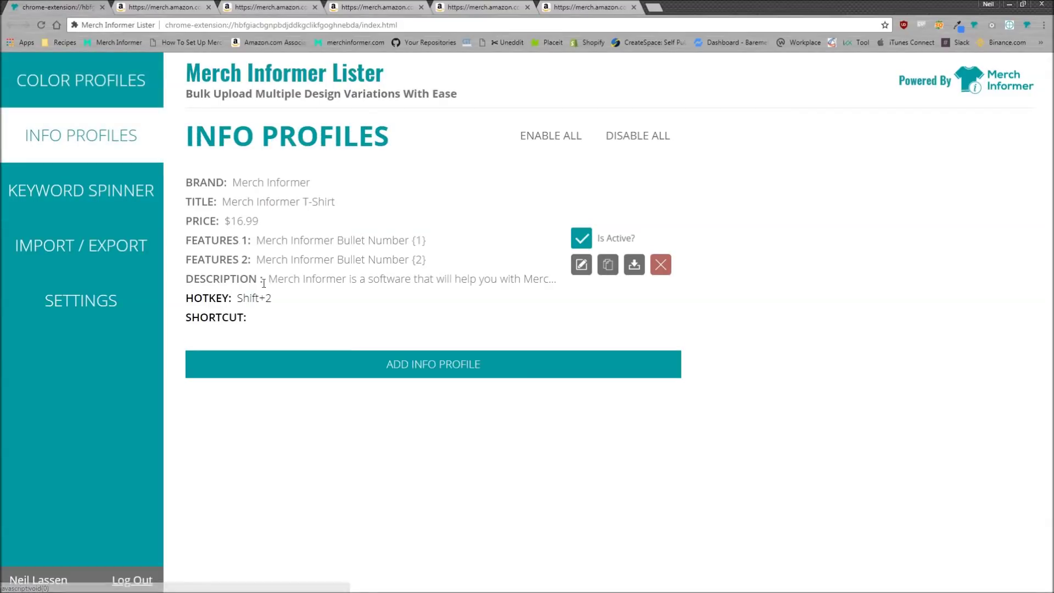
{"action": "left_click", "coordinate": [91, 89]}
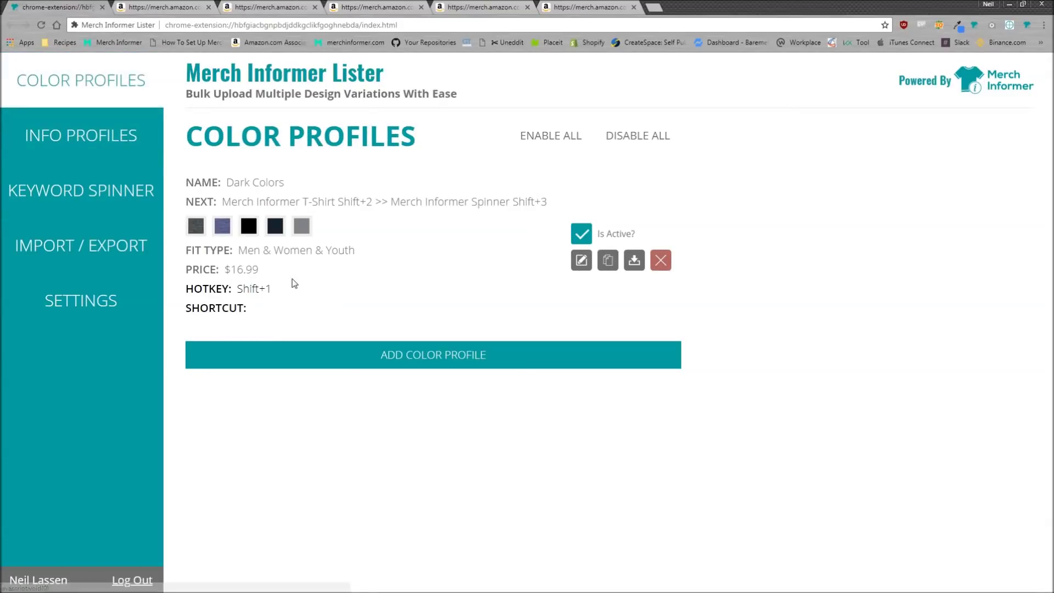
{"action": "left_click", "coordinate": [93, 135]}
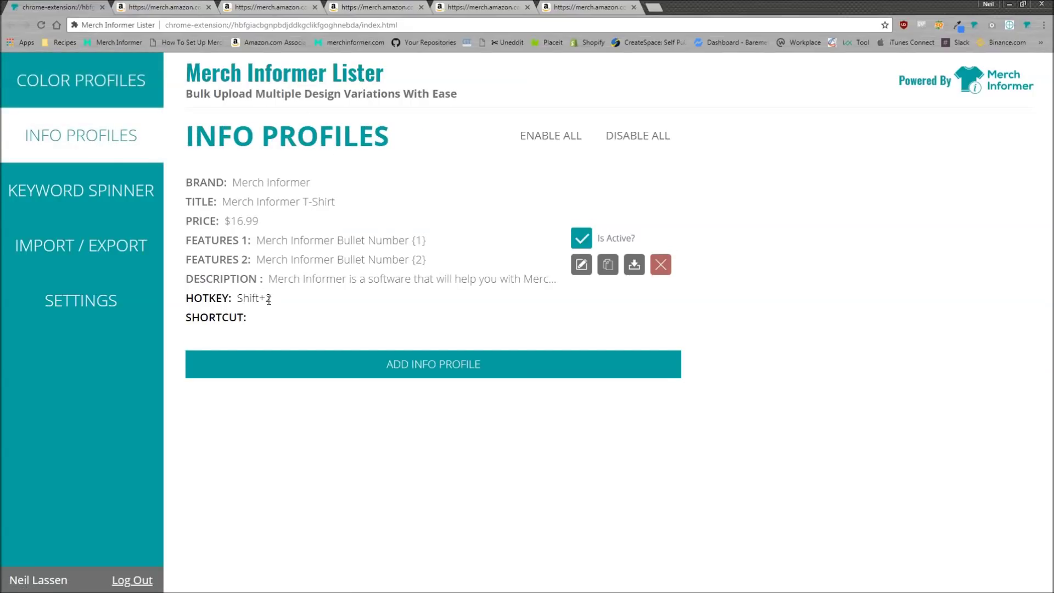
{"action": "left_click", "coordinate": [106, 199]}
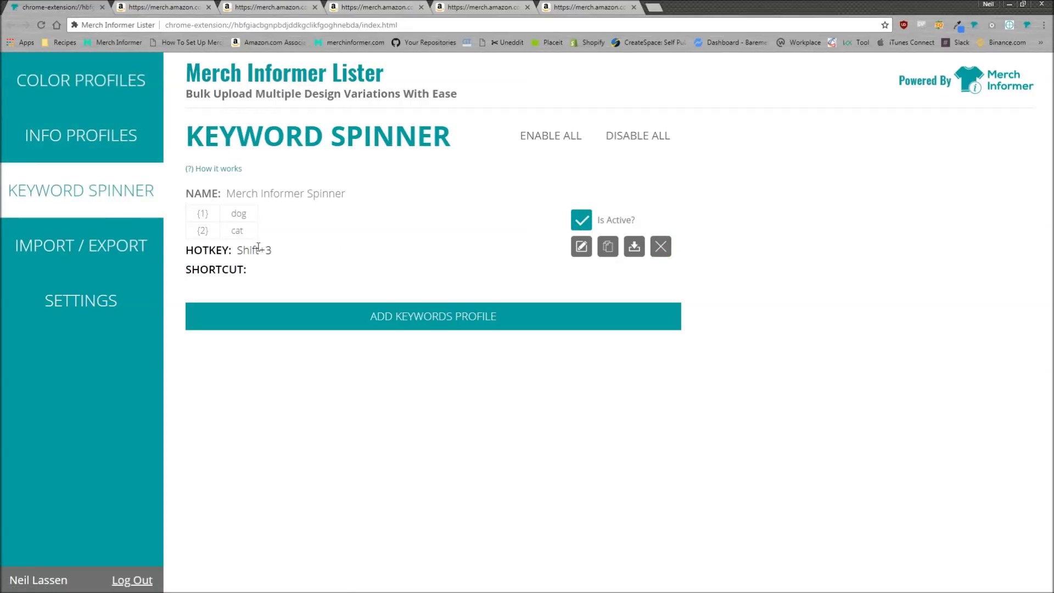
{"action": "left_click", "coordinate": [88, 81]}
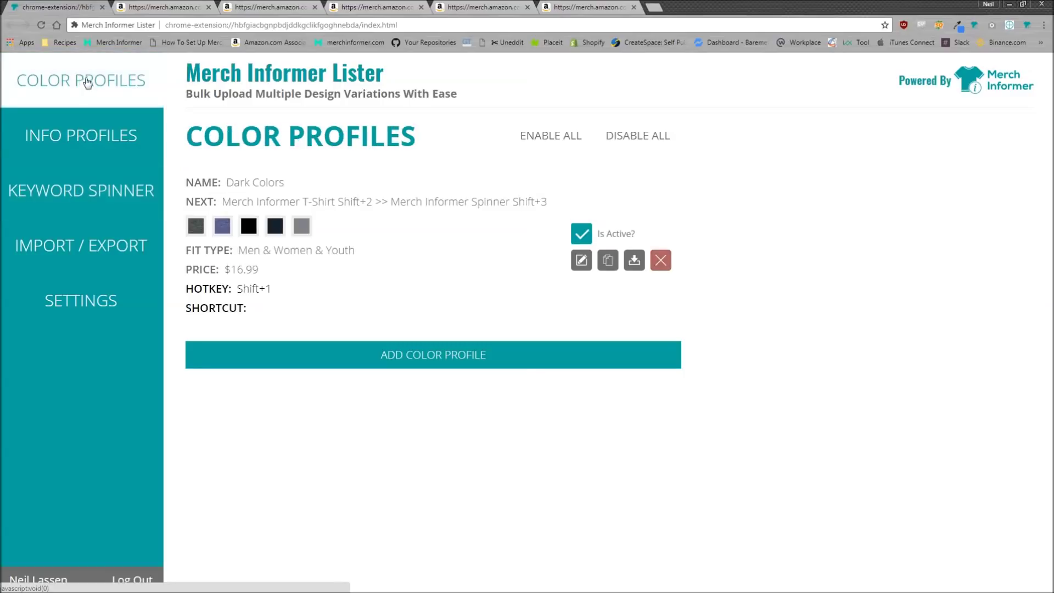
Fill the second listing from the Dark Colors profile and its linked profiles, and check the keywords in the feature bullets
{"action": "left_click", "coordinate": [262, 9]}
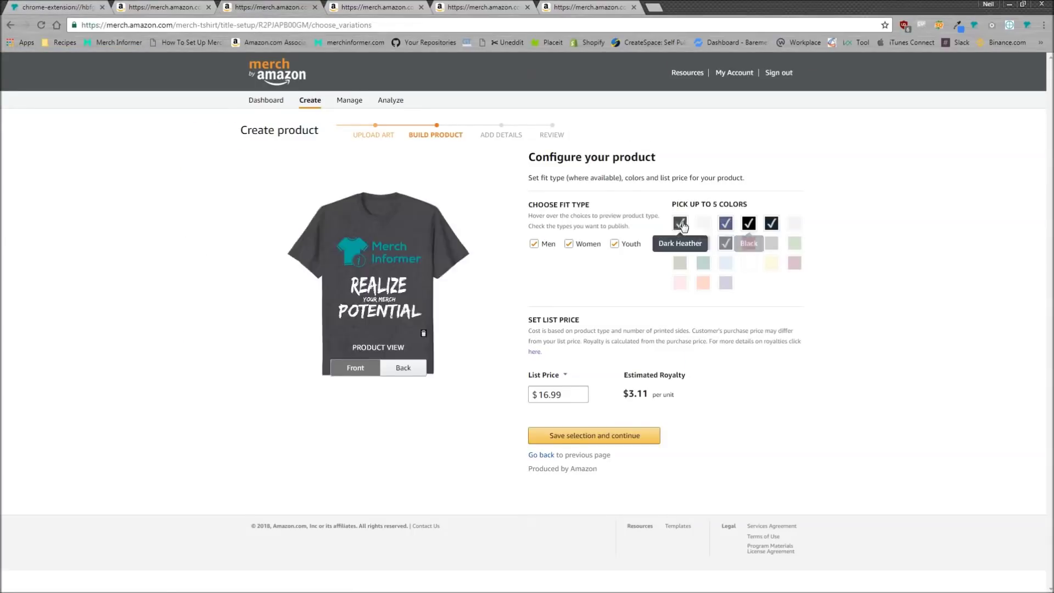
{"action": "left_click", "coordinate": [614, 244]}
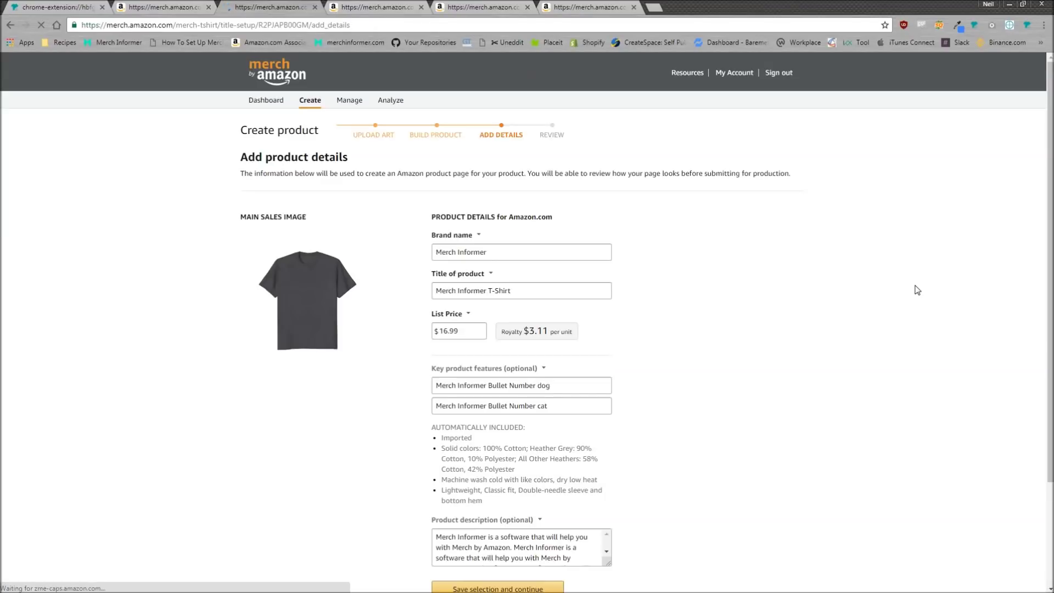
{"action": "left_click", "coordinate": [556, 387]}
{"action": "left_click_drag", "start_coordinate": [548, 406], "coordinate": [539, 409]}
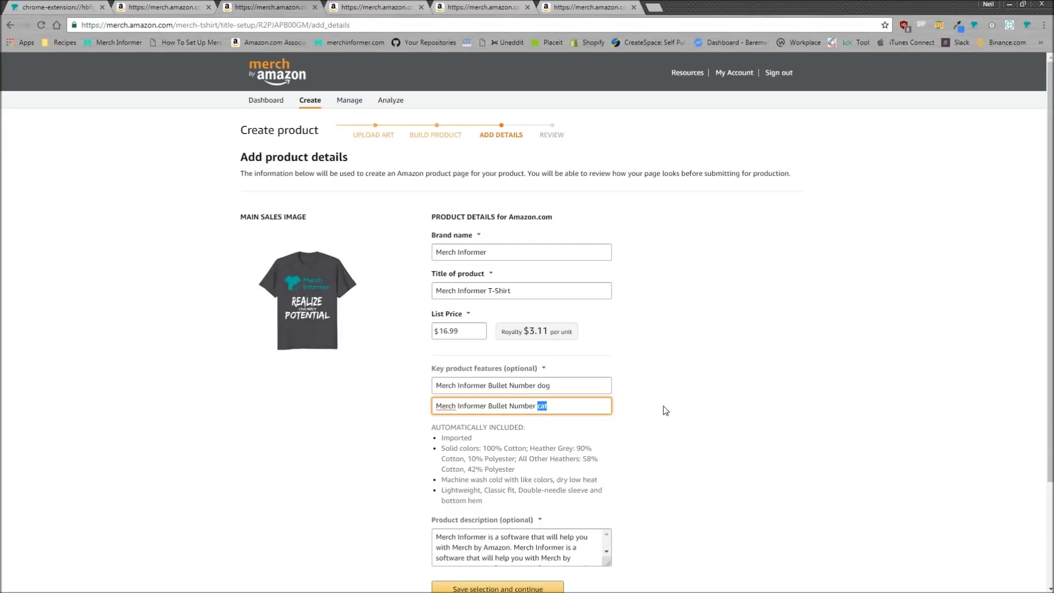
{"action": "scroll", "coordinate": [666, 411], "scroll_direction": "down", "scroll_amount": 3}
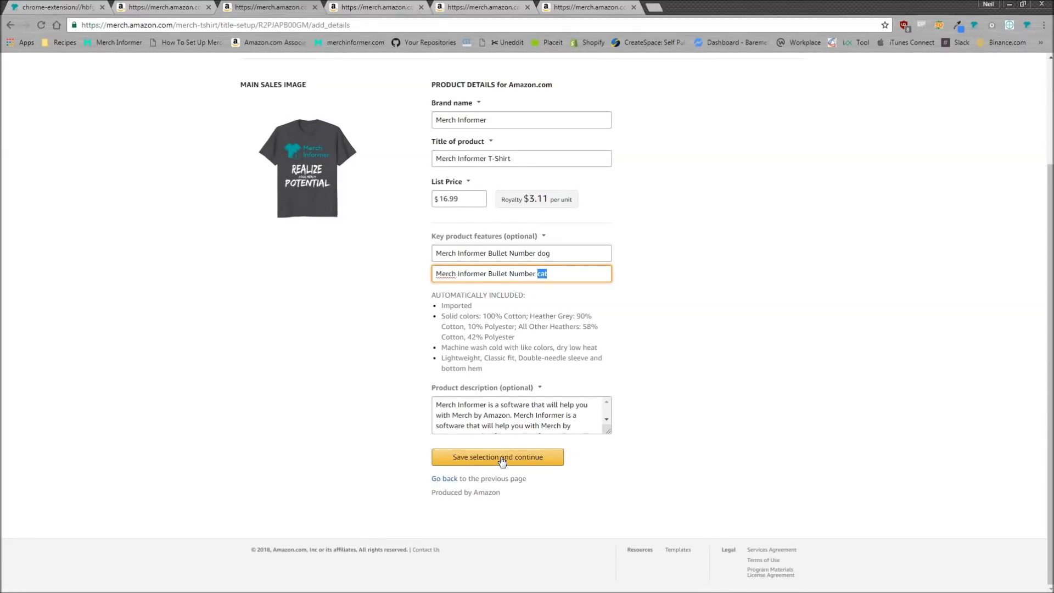
In the fourth Merch by Amazon listing, return to the artwork page and set the marketplace to Amazon.co.uk
{"action": "left_click", "coordinate": [365, 5]}
{"action": "left_click", "coordinate": [466, 6]}
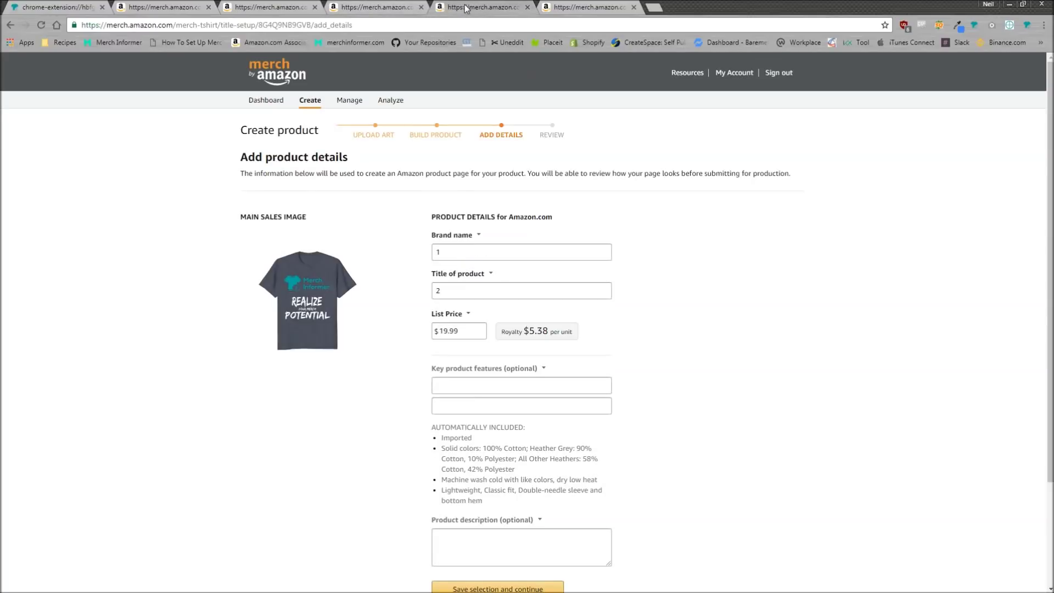
{"action": "left_click", "coordinate": [10, 25]}
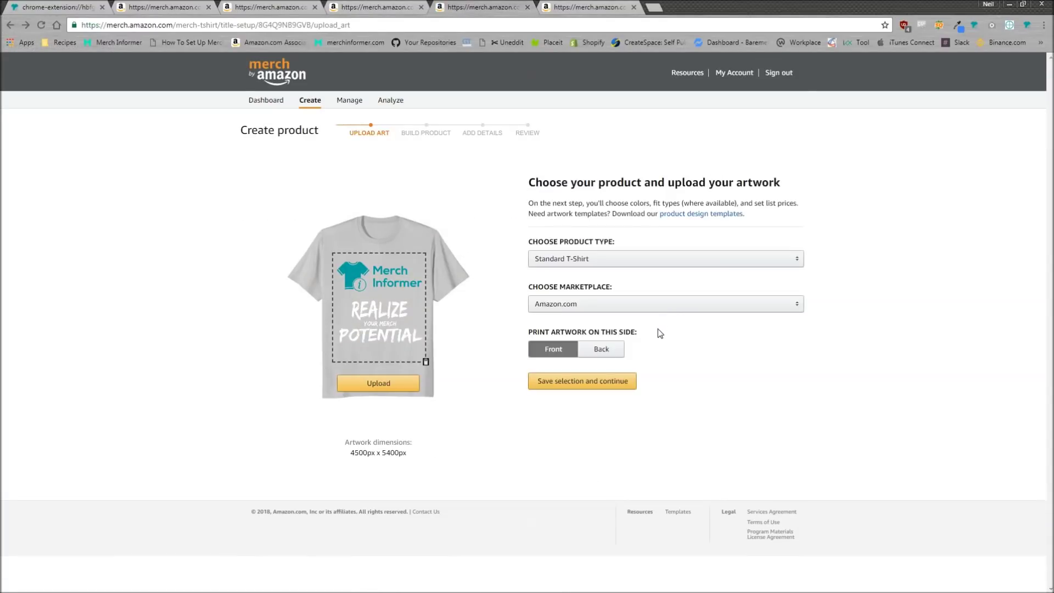
{"action": "left_click", "coordinate": [636, 308]}
{"action": "left_click", "coordinate": [617, 324]}
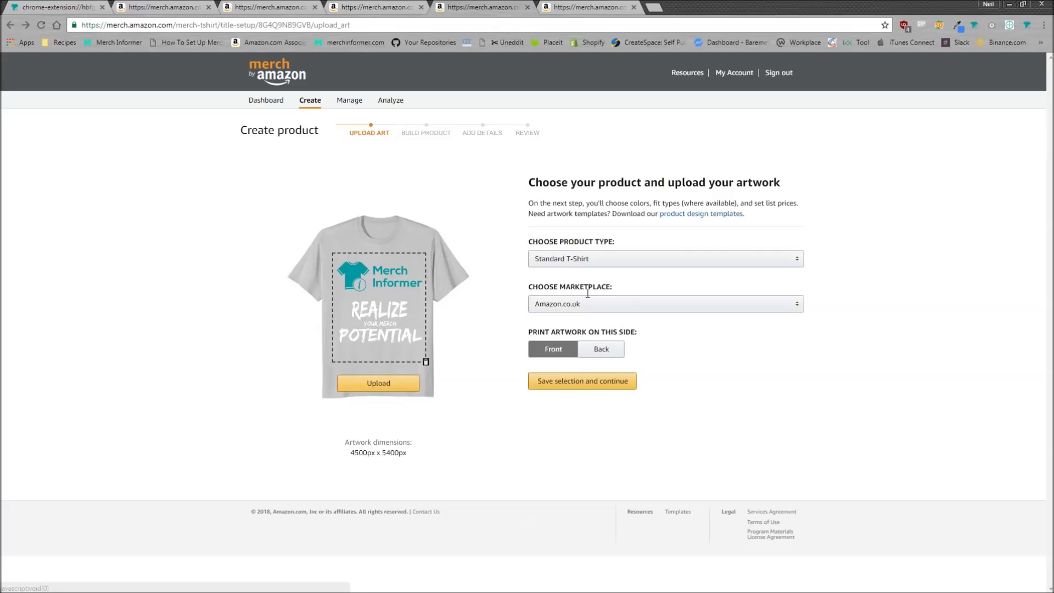
{"action": "left_click", "coordinate": [596, 307]}
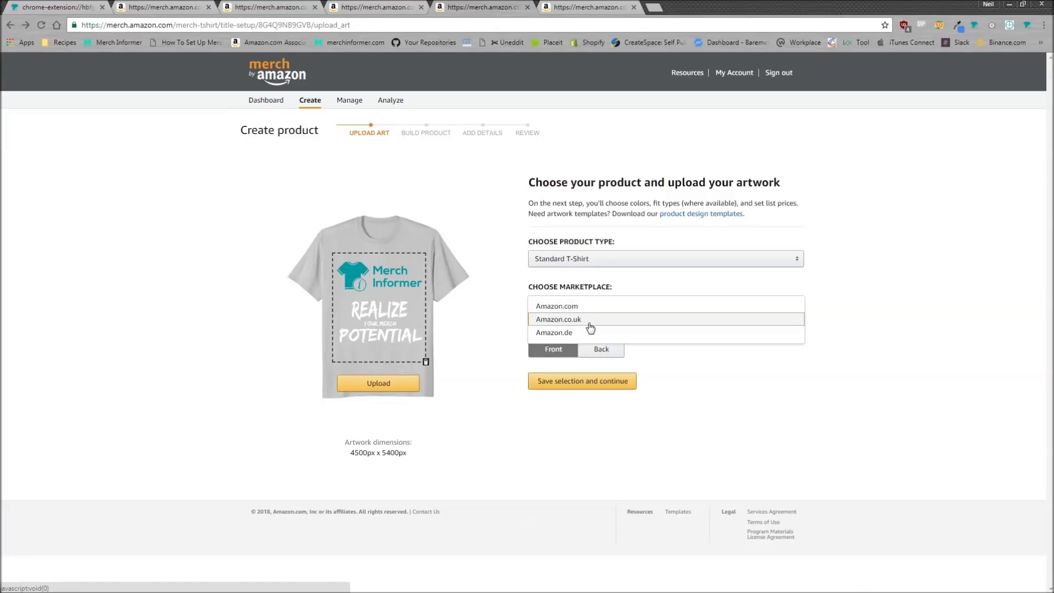
{"action": "left_click", "coordinate": [694, 347]}
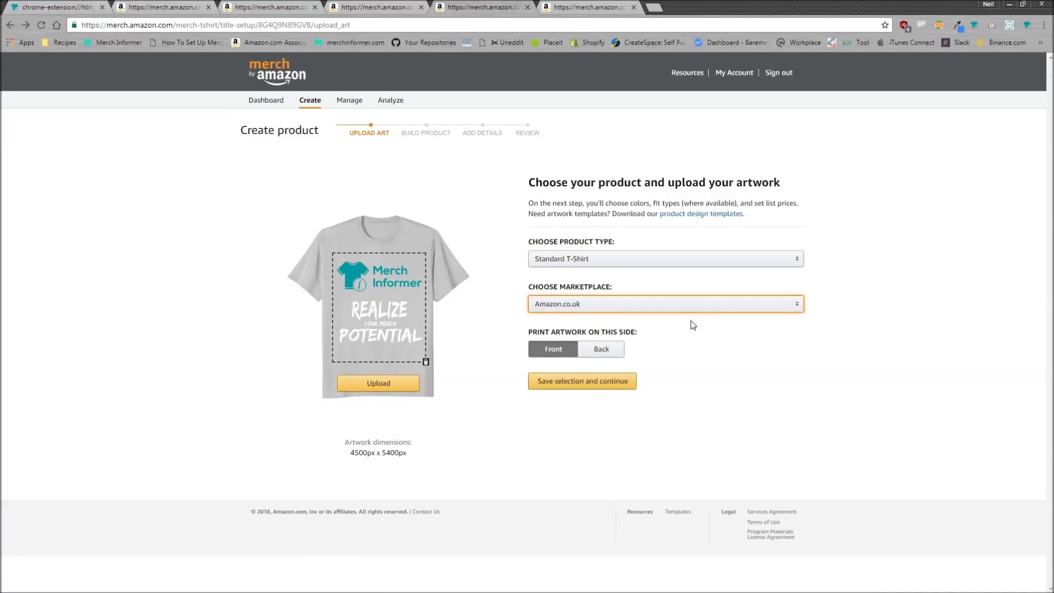
Continue the Amazon.co.uk listing, filling it from the Dark Colors profile and its linked profiles, and save the product details
{"action": "left_click", "coordinate": [571, 384]}
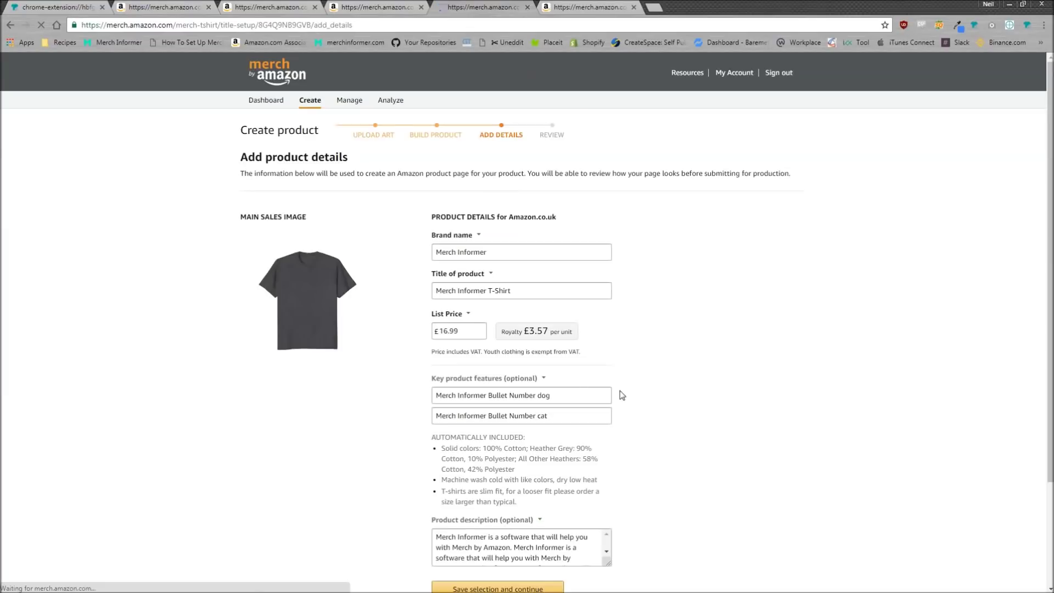
{"action": "scroll", "coordinate": [503, 308], "scroll_direction": "down", "scroll_amount": 2}
{"action": "left_click", "coordinate": [547, 290]}
{"action": "left_click", "coordinate": [529, 483]}
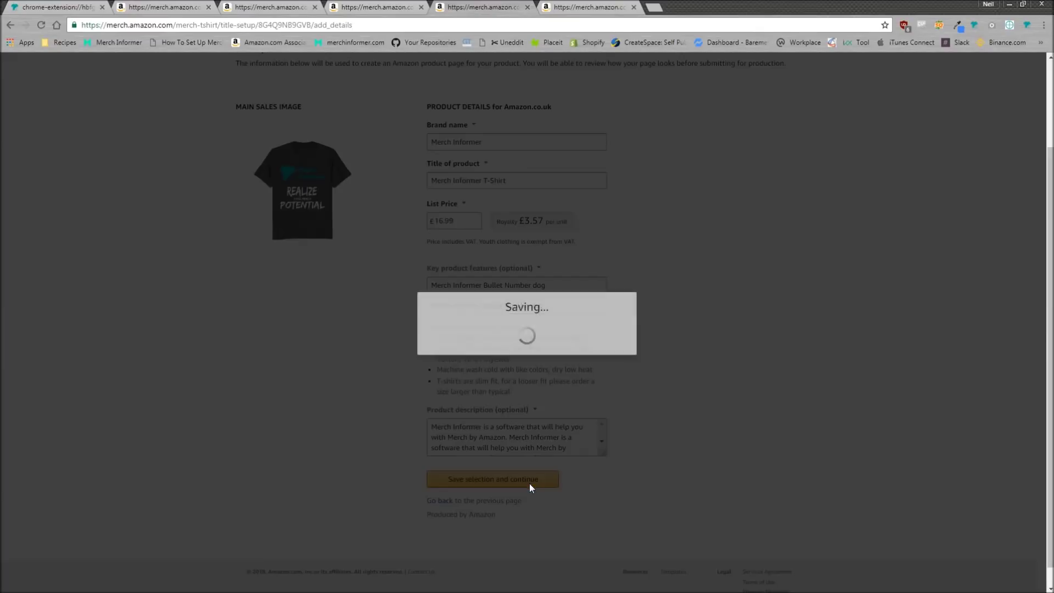